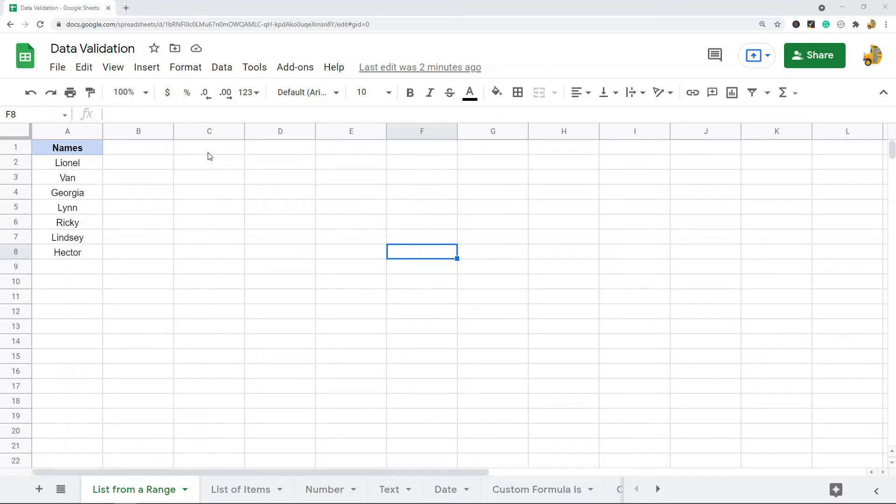
# Examine the criteria types that data validation offers for cells C1:C9, closing the dialog without saving a rule
pyautogui.moveTo(211, 156); pyautogui.dragTo(210, 267)
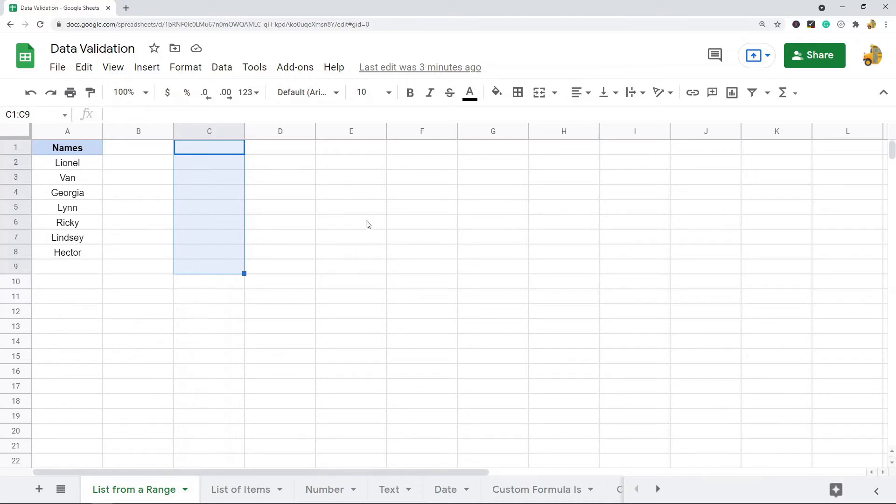
pyautogui.click(220, 67)
pyautogui.click(261, 307)
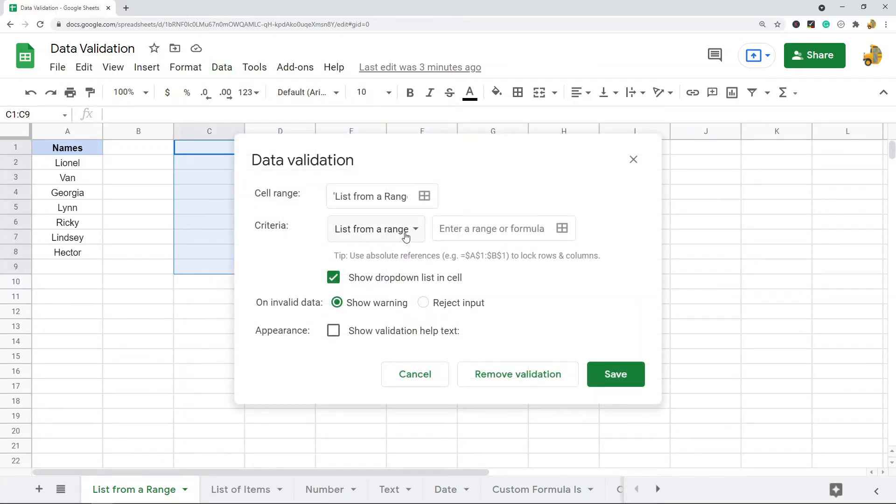
pyautogui.click(406, 231)
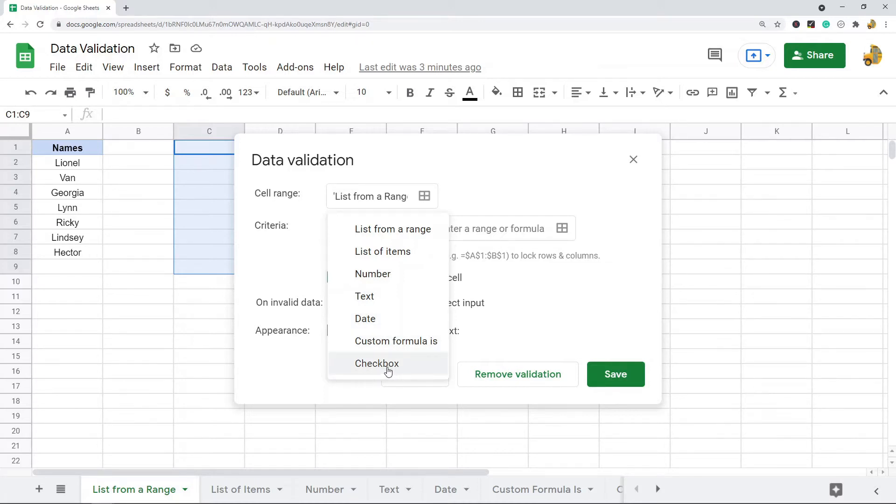
pyautogui.click(638, 160)
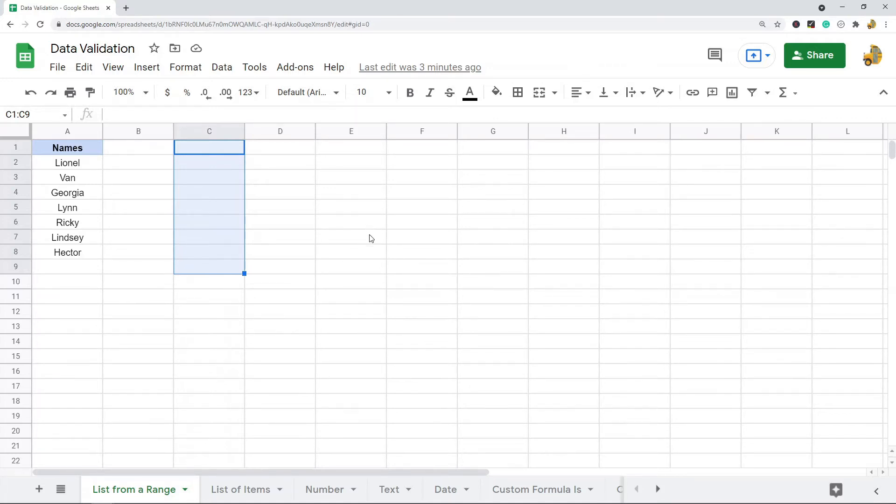
# Add a data validation rule to cell C1 using the criterion List from a range with the range A2:A8
pyautogui.click(203, 149)
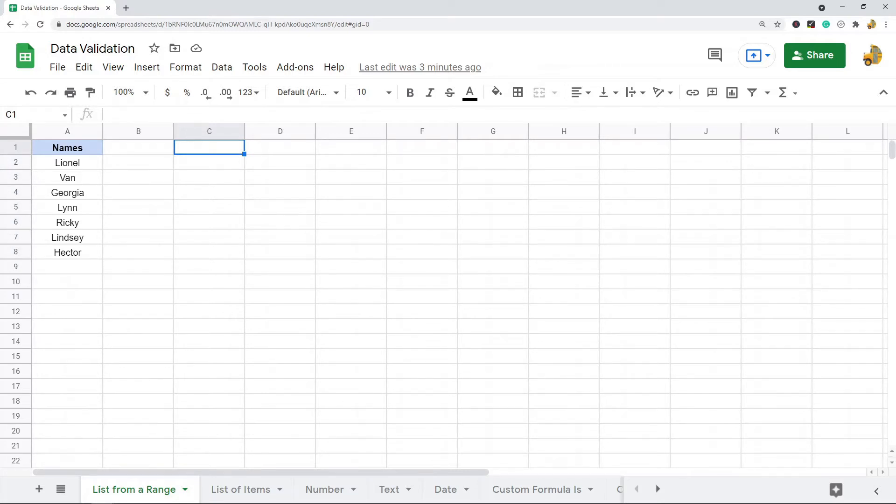
pyautogui.click(226, 69)
pyautogui.click(291, 250)
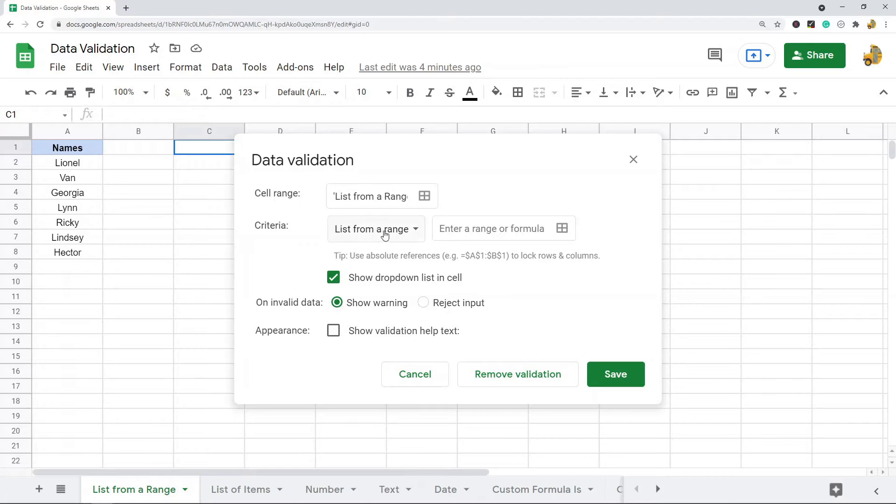
pyautogui.click(485, 225)
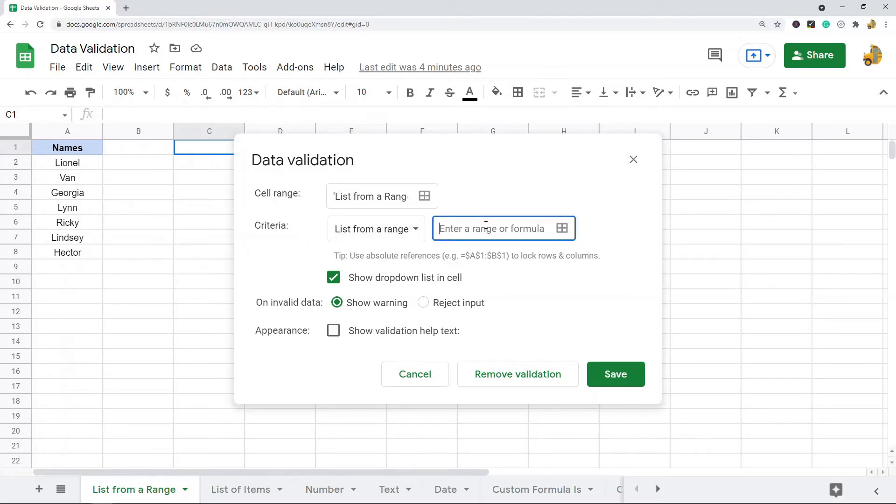
pyautogui.write('A2:A8')
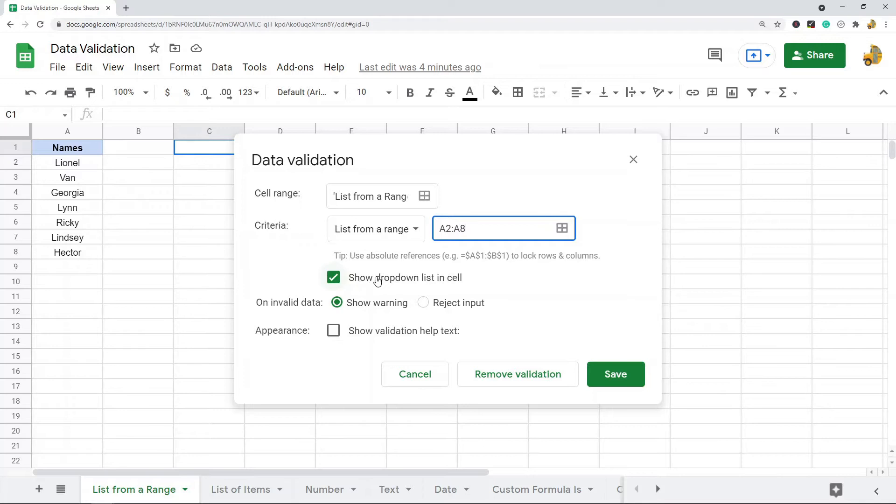
pyautogui.click(623, 376)
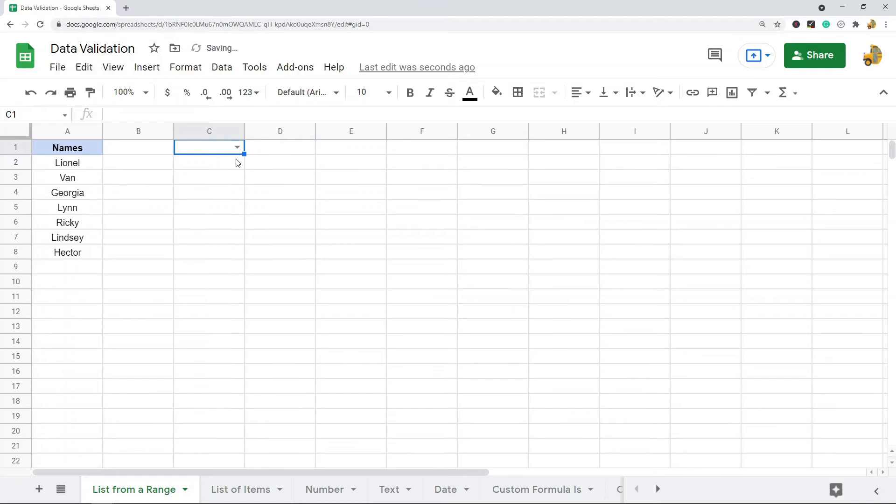
# Test the dropdown in C1 by choosing each of the first five names in turn, finishing with the first name in the list
pyautogui.click(240, 147)
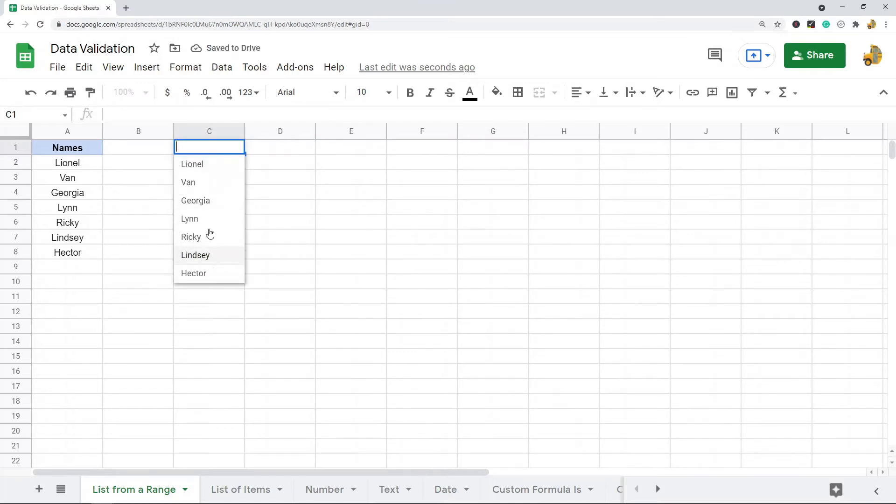
pyautogui.click(214, 169)
pyautogui.click(237, 149)
pyautogui.click(221, 184)
pyautogui.click(239, 148)
pyautogui.click(219, 201)
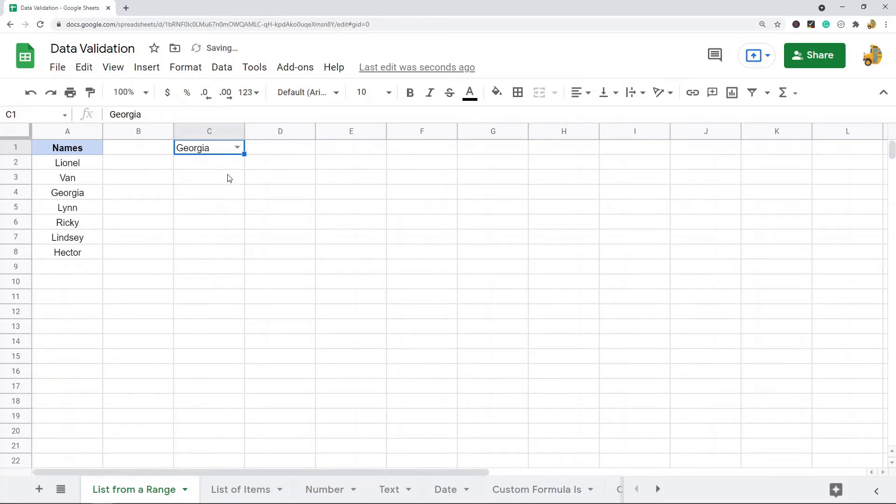
pyautogui.click(234, 148)
pyautogui.click(206, 225)
pyautogui.click(237, 148)
pyautogui.click(191, 244)
pyautogui.click(236, 148)
pyautogui.click(205, 167)
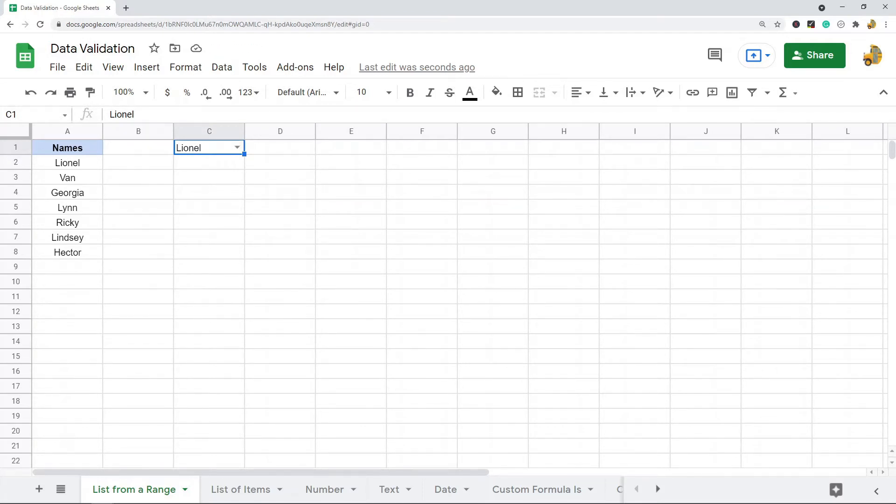
# On the List of Items sheet, validate cell A1 with a list of the items Yes and No, and open its dropdown
pyautogui.click(243, 493)
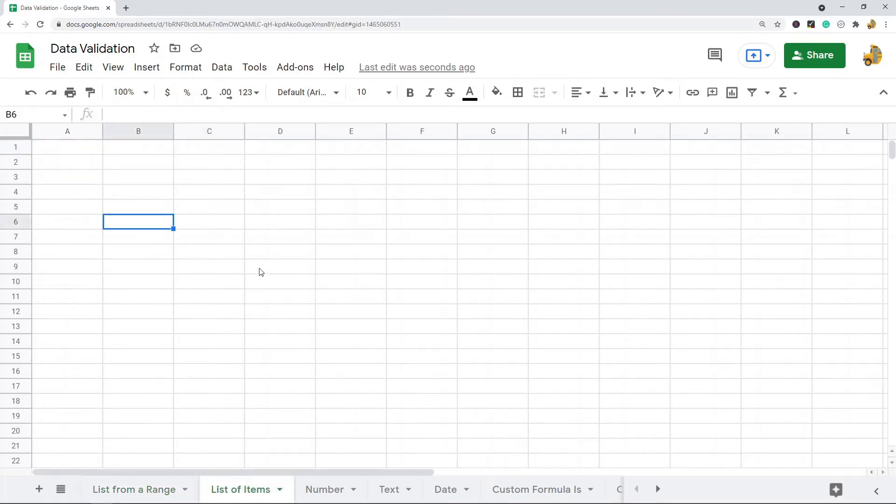
pyautogui.click(89, 151)
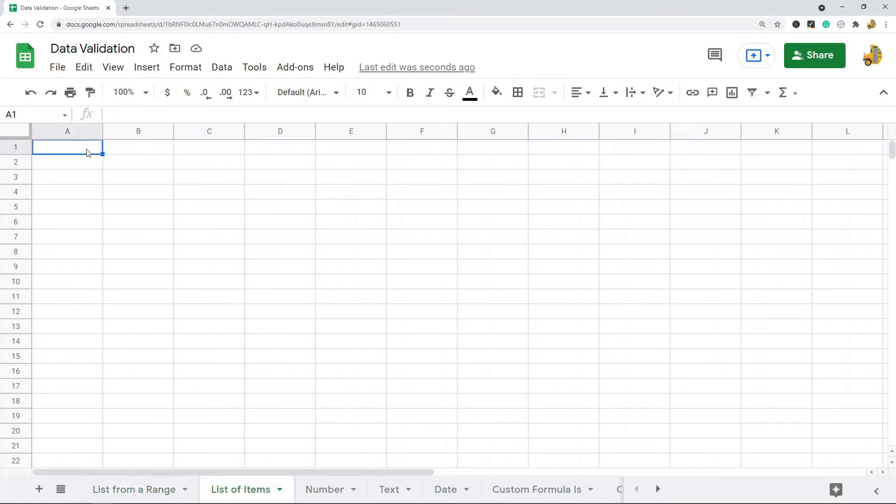
pyautogui.click(224, 68)
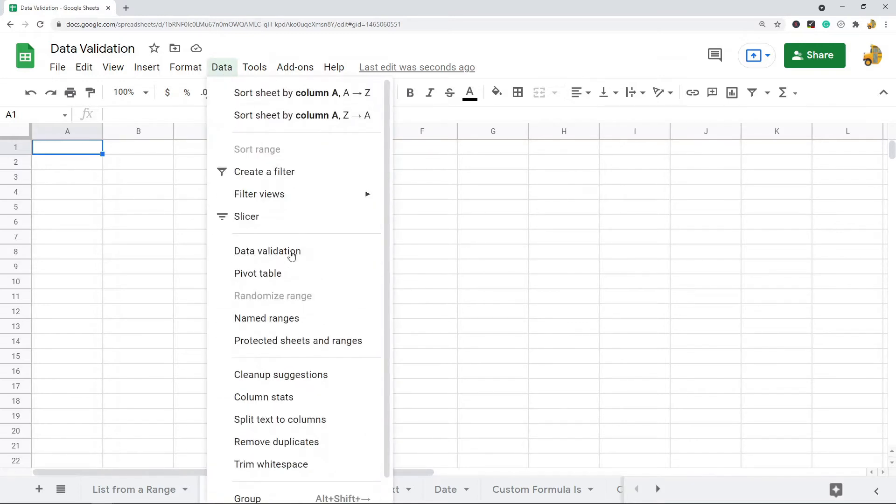
pyautogui.click(286, 252)
pyautogui.click(408, 231)
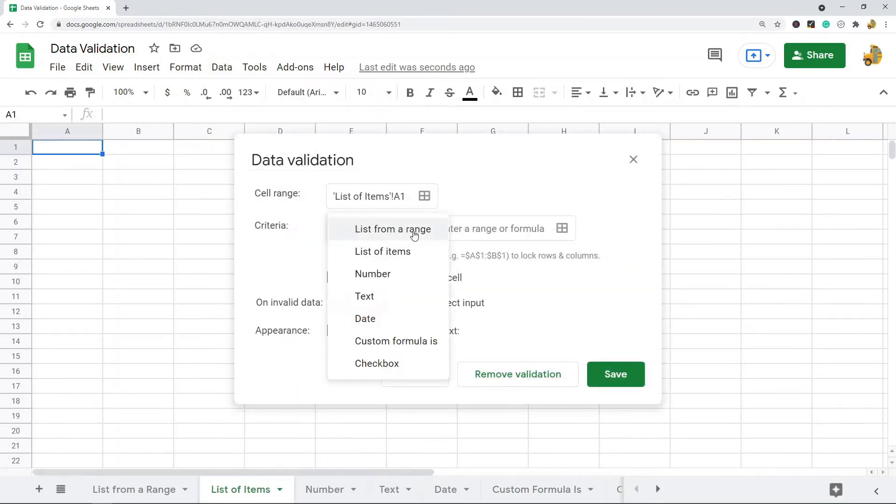
pyautogui.click(387, 252)
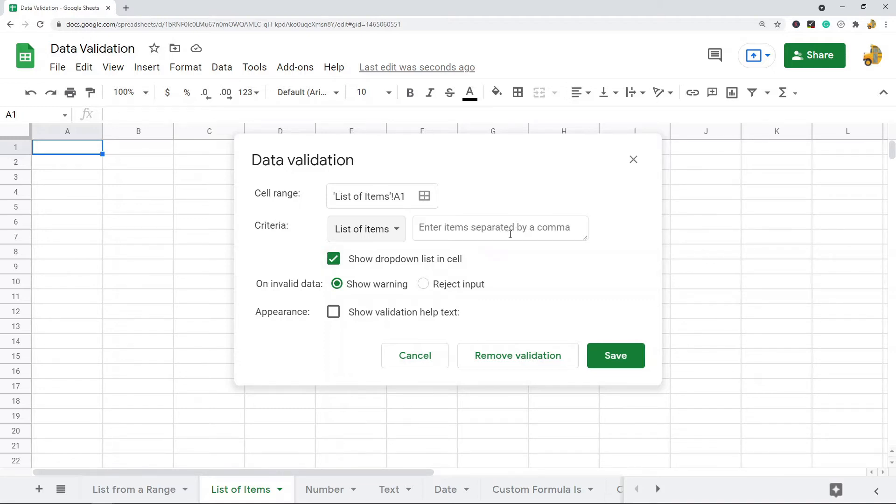
pyautogui.click(537, 234)
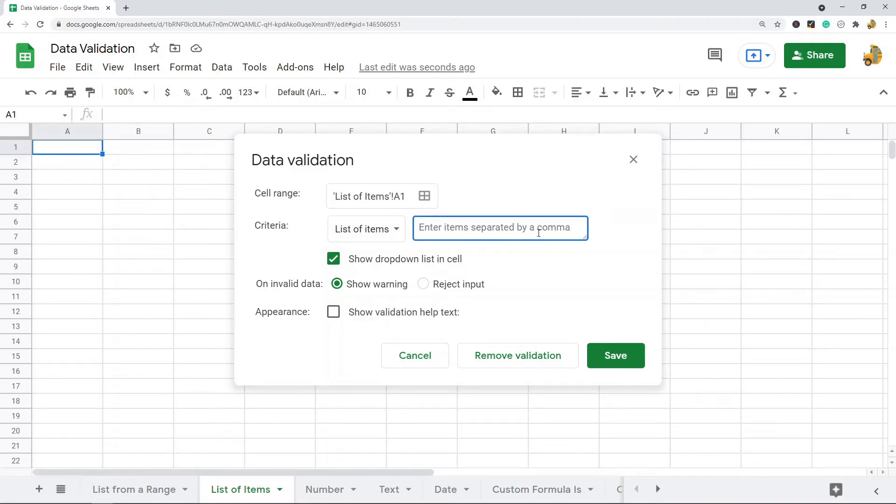
pyautogui.write('Yes,No')
pyautogui.click(615, 355)
pyautogui.click(96, 146)
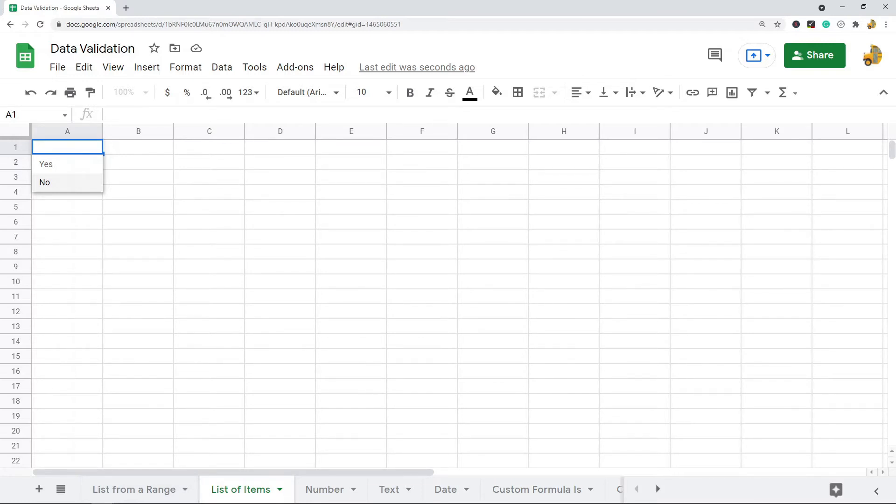
# On the Number sheet, start a data validation rule for the rating cells B2:B6 with the criterion Number between
pyautogui.click(323, 488)
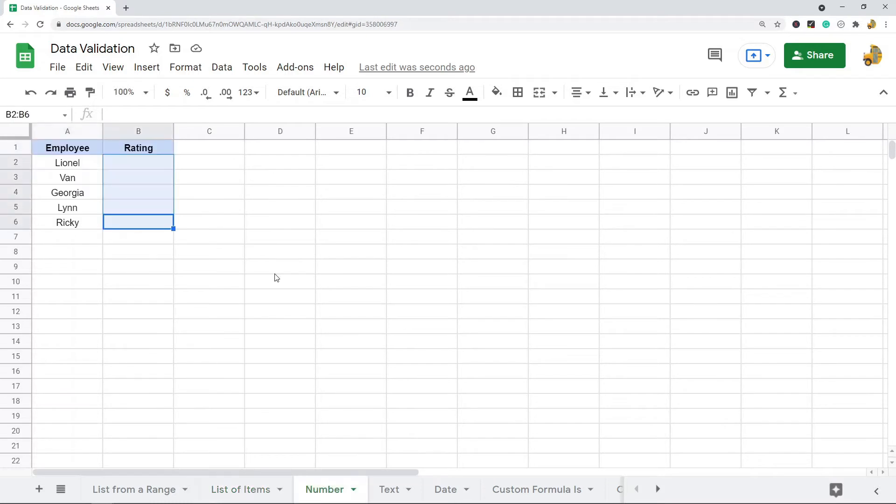
pyautogui.click(275, 273)
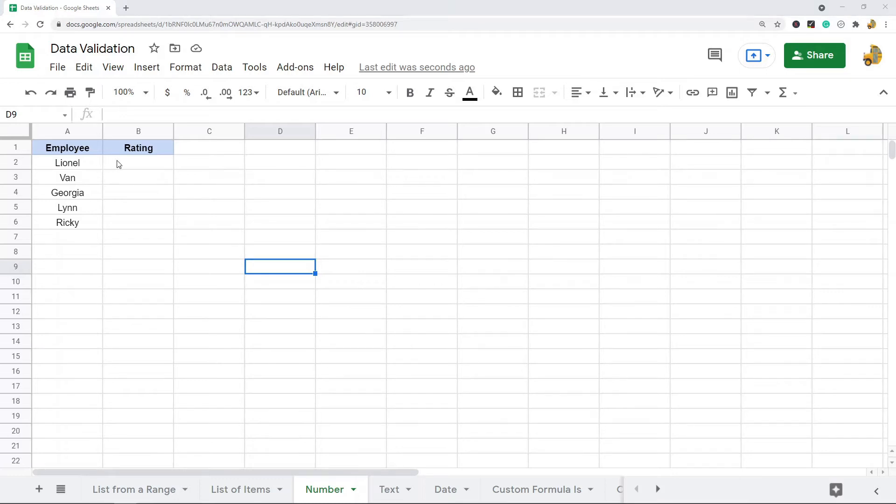
pyautogui.moveTo(118, 163); pyautogui.dragTo(130, 222)
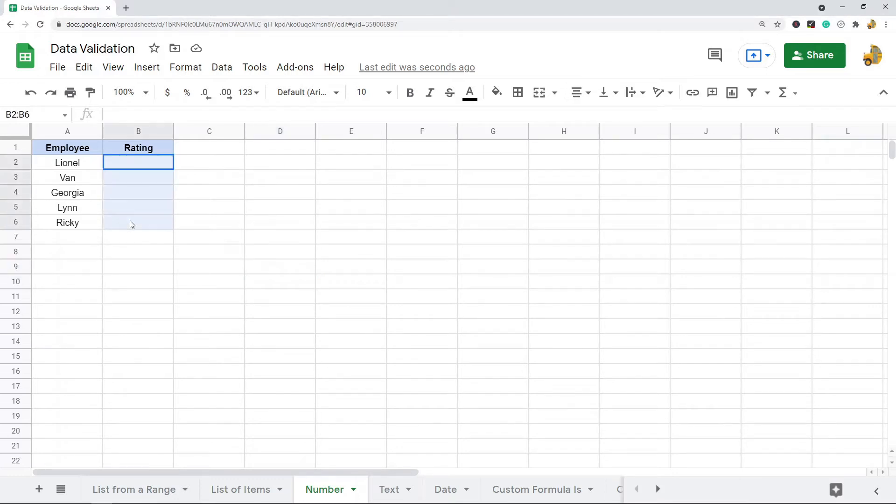
pyautogui.click(222, 68)
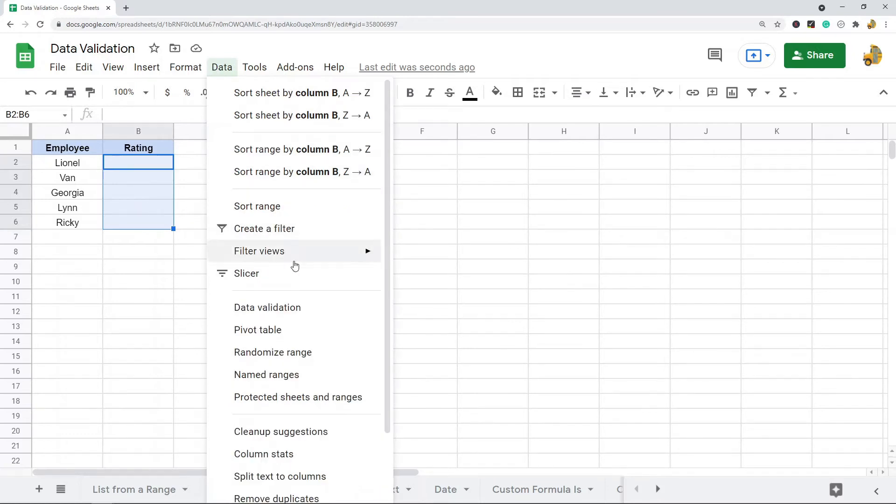
pyautogui.click(294, 309)
pyautogui.click(413, 228)
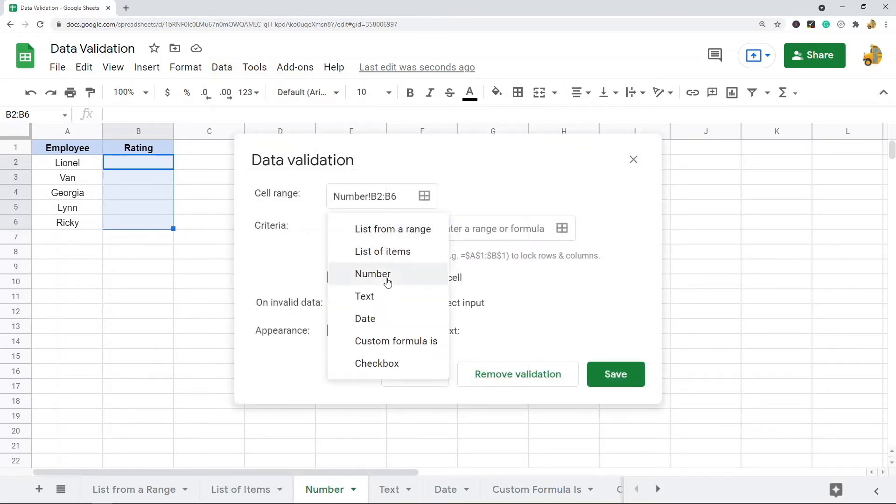
pyautogui.click(385, 276)
pyautogui.click(444, 232)
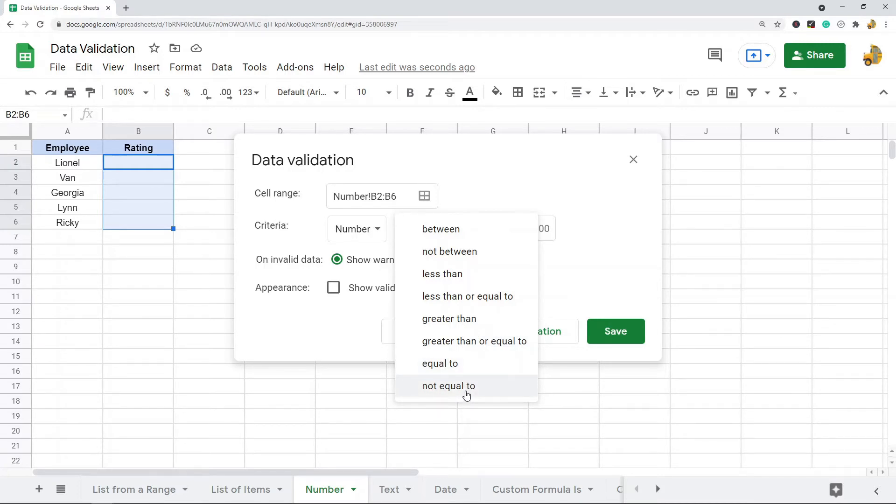
pyautogui.click(465, 238)
# Set the limits of the number rule to 1 and 10 and save it
pyautogui.click(488, 232)
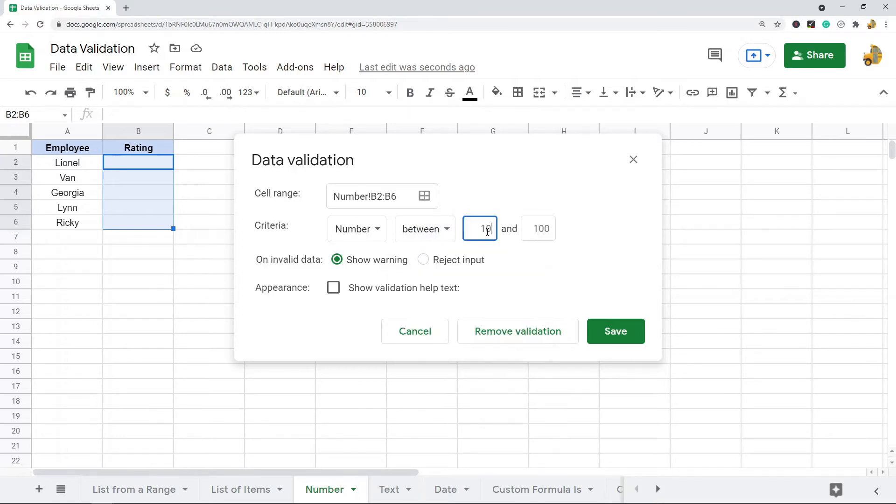
pyautogui.press('BackSpace')
pyautogui.click(544, 230)
pyautogui.press('BackSpace')
pyautogui.press('BackSpace')
pyautogui.write('0')
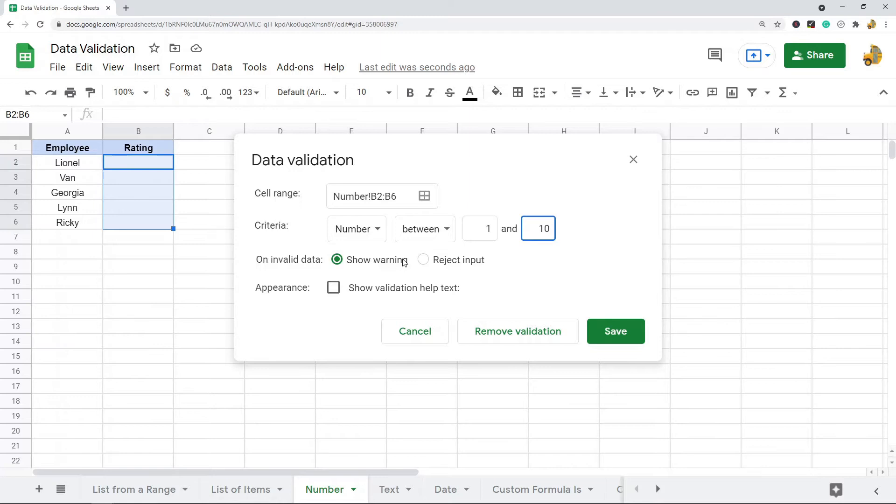
pyautogui.click(623, 337)
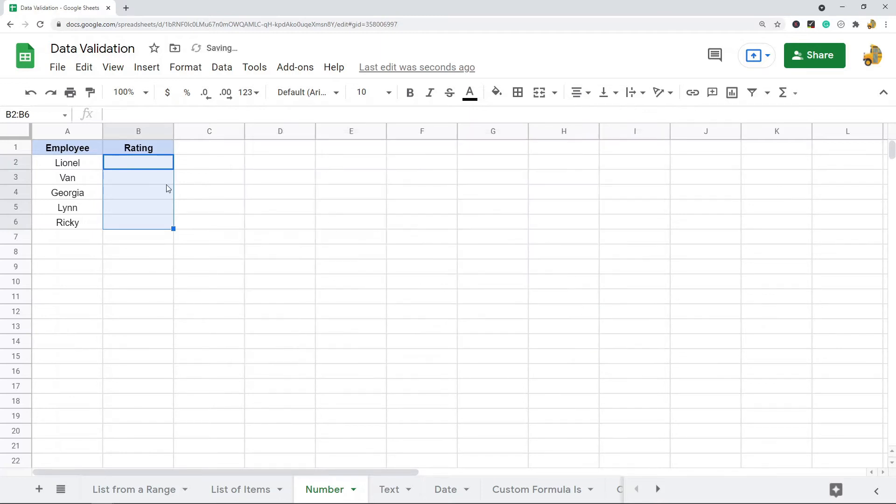
# Enter the ratings 7, 11 and 8 in cells B2:B4 and inspect the validation warning on B3
pyautogui.doubleClick(146, 164)
pyautogui.write('7')
pyautogui.press('Return')
pyautogui.write('11')
pyautogui.click(268, 206)
pyautogui.moveTo(145, 182)
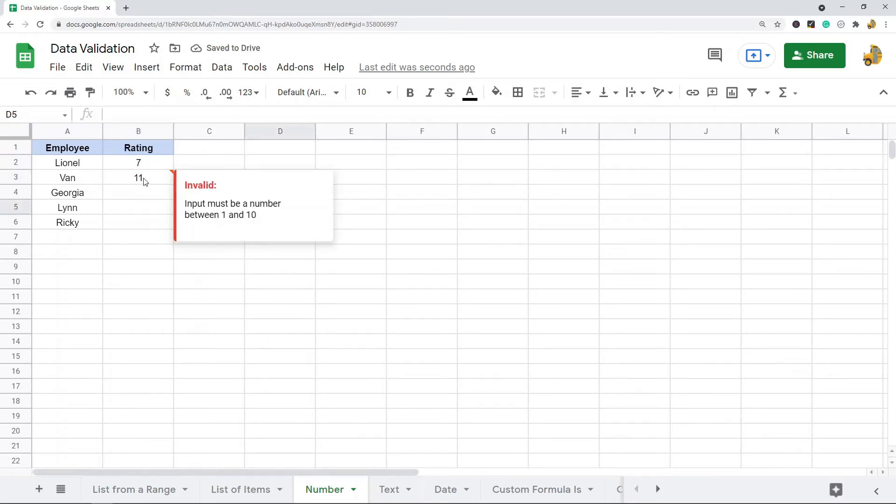
pyautogui.doubleClick(143, 192)
pyautogui.write('8')
pyautogui.click(270, 210)
pyautogui.moveTo(139, 167); pyautogui.dragTo(134, 228)
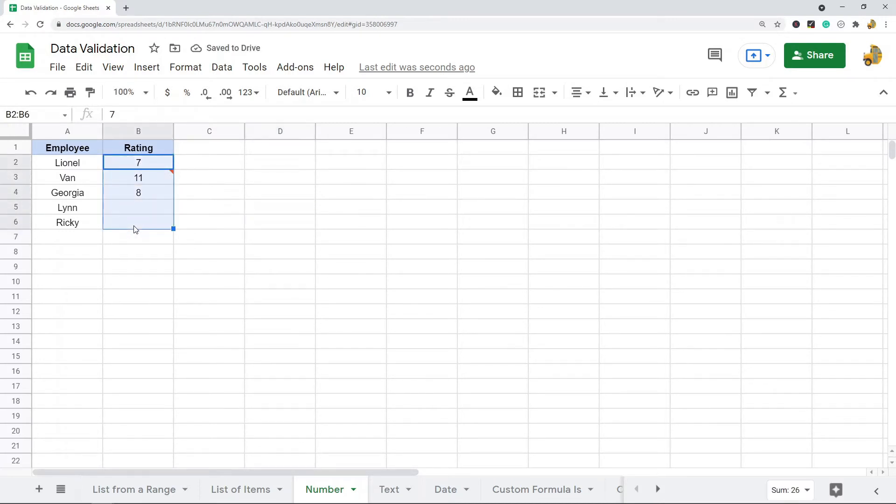
pyautogui.click(296, 234)
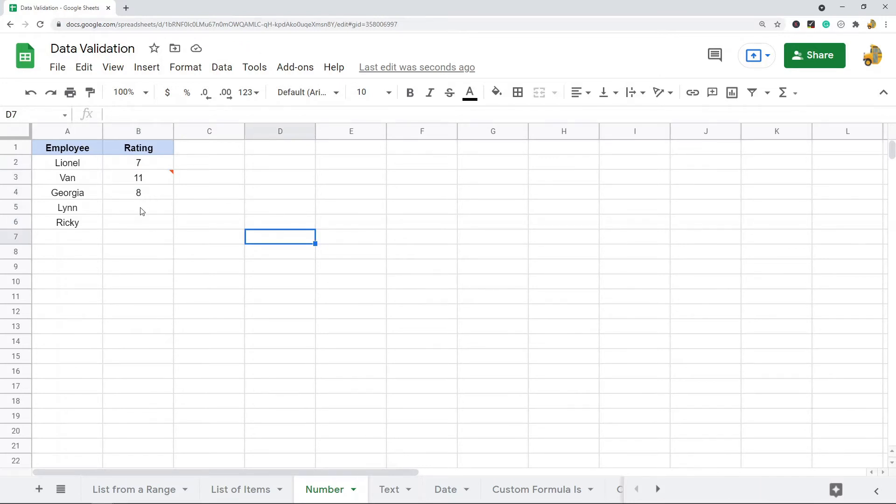
pyautogui.click(137, 181)
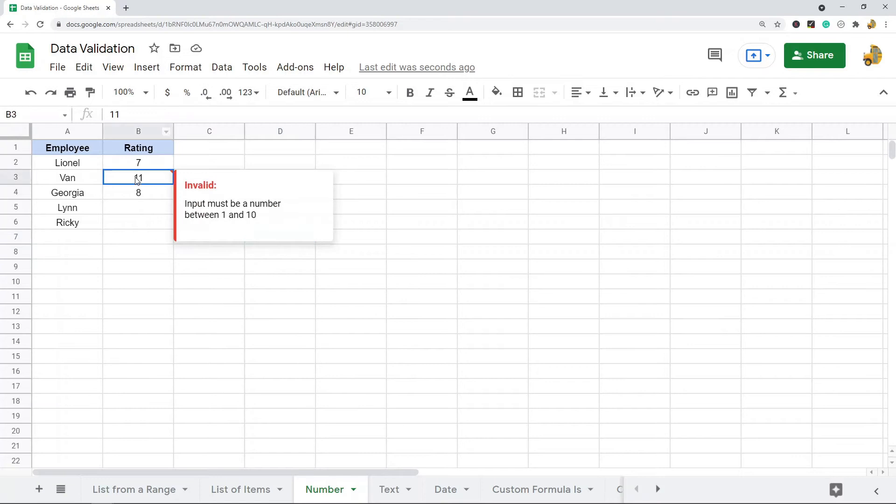
# Remove the data validation rule from the rating cells B2:B6
pyautogui.moveTo(138, 163); pyautogui.dragTo(136, 225)
pyautogui.click(220, 65)
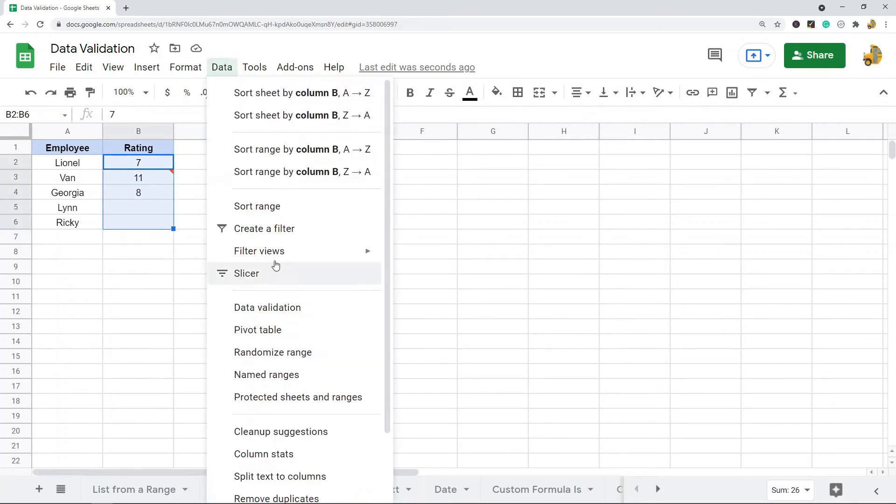
pyautogui.click(268, 308)
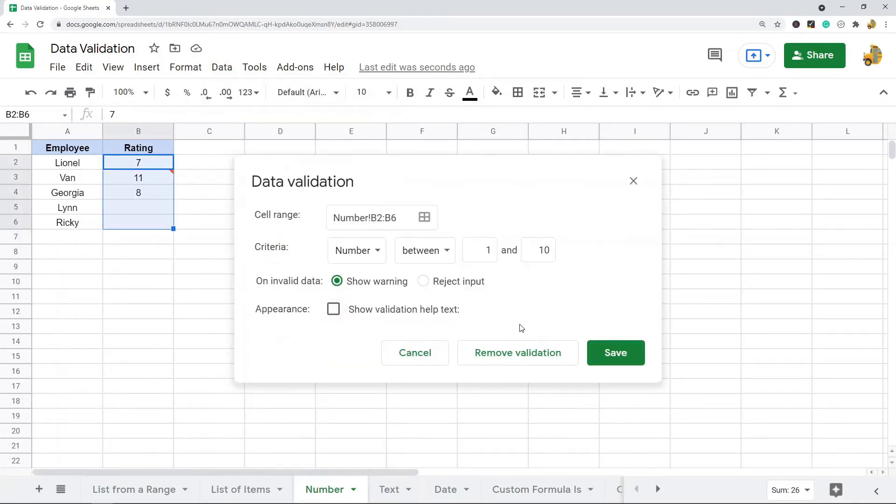
pyautogui.click(527, 360)
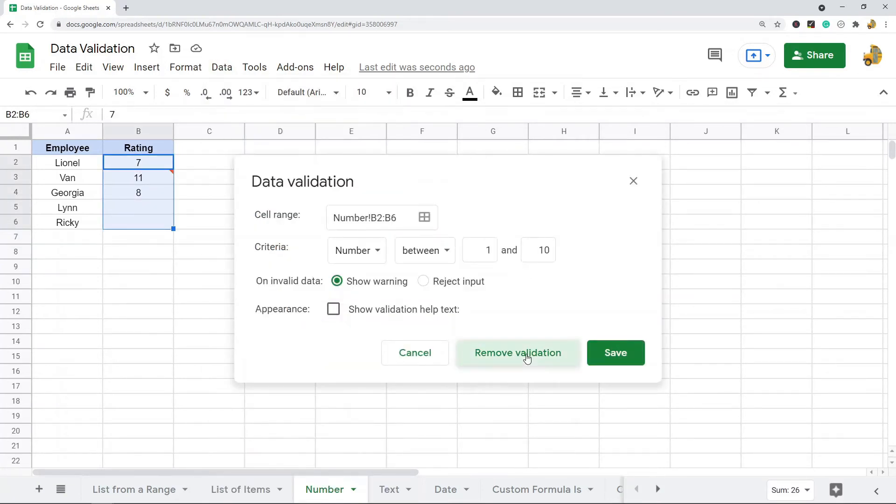
# Create a data validation rule for the rating cells B2:B6 that allows numbers between 1 and 10 and rejects invalid input
pyautogui.click(223, 68)
pyautogui.click(282, 307)
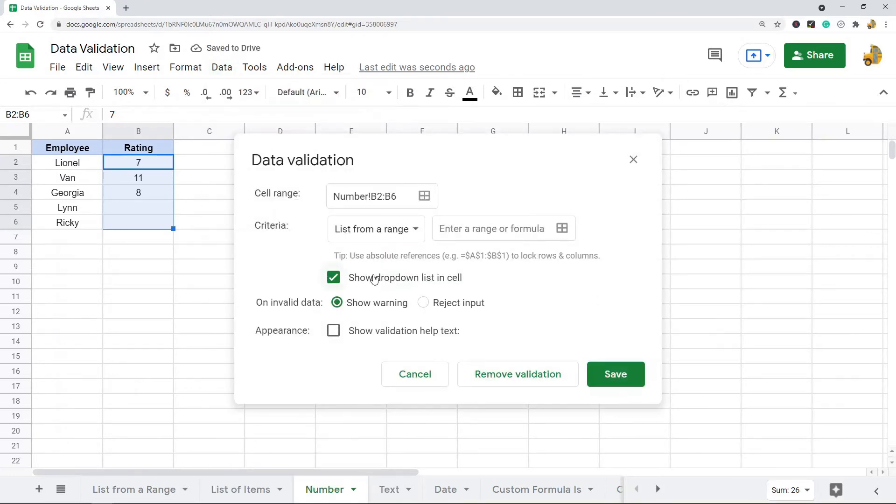
pyautogui.click(397, 229)
pyautogui.click(380, 274)
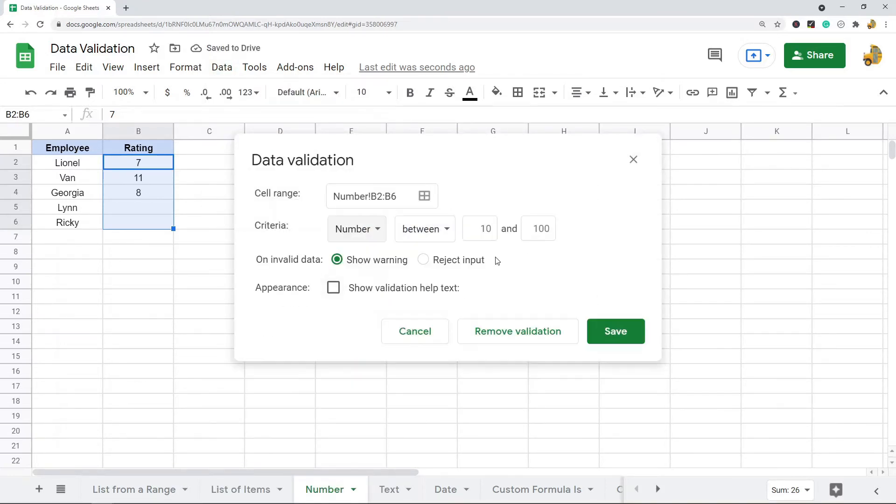
pyautogui.click(483, 227)
pyautogui.press('BackSpace')
pyautogui.press('Tab')
pyautogui.write('10')
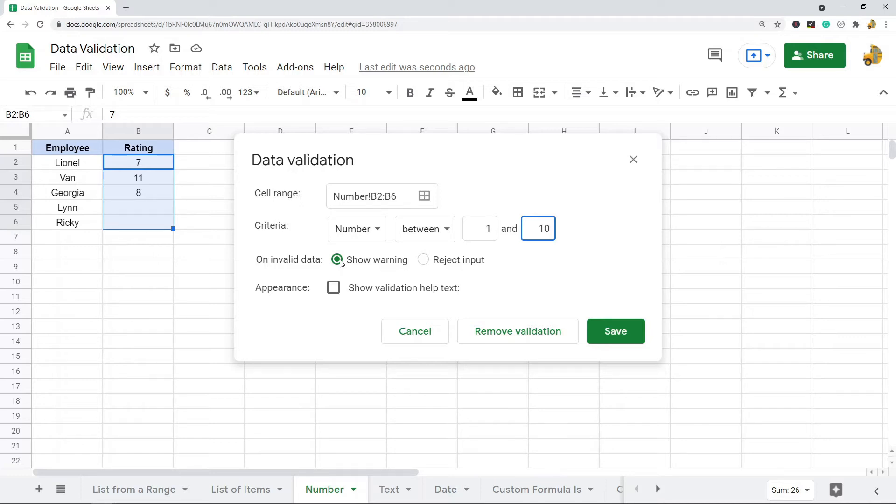
pyautogui.click(423, 260)
pyautogui.click(616, 331)
pyautogui.click(196, 235)
# Clear the rating in B3, try to enter 11 there again and dismiss the resulting message
pyautogui.click(146, 182)
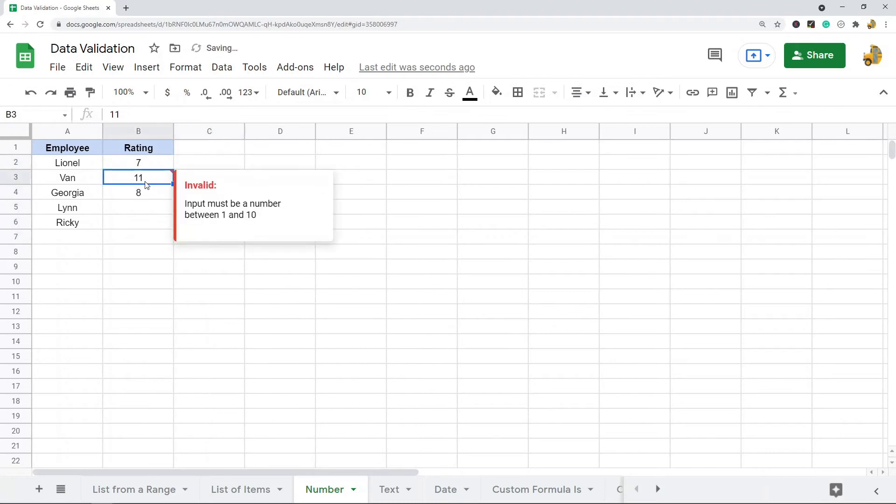
pyautogui.press('Delete')
pyautogui.write('11')
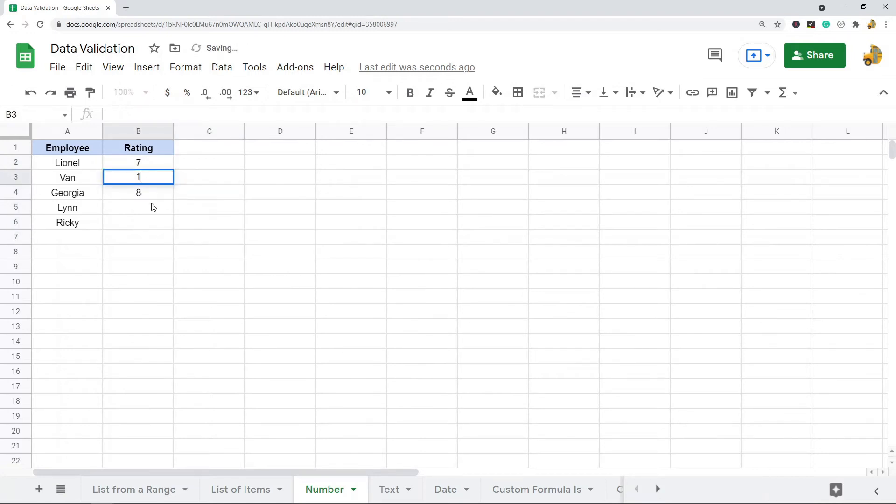
pyautogui.click(140, 212)
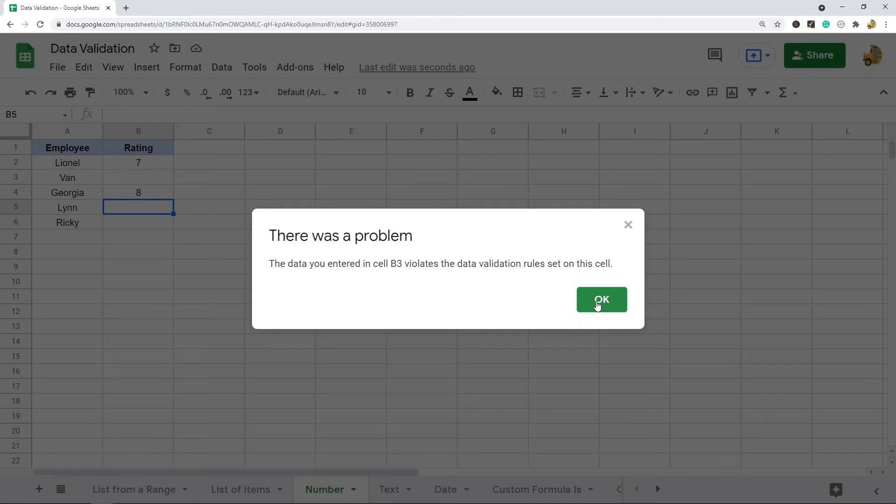
pyautogui.click(598, 305)
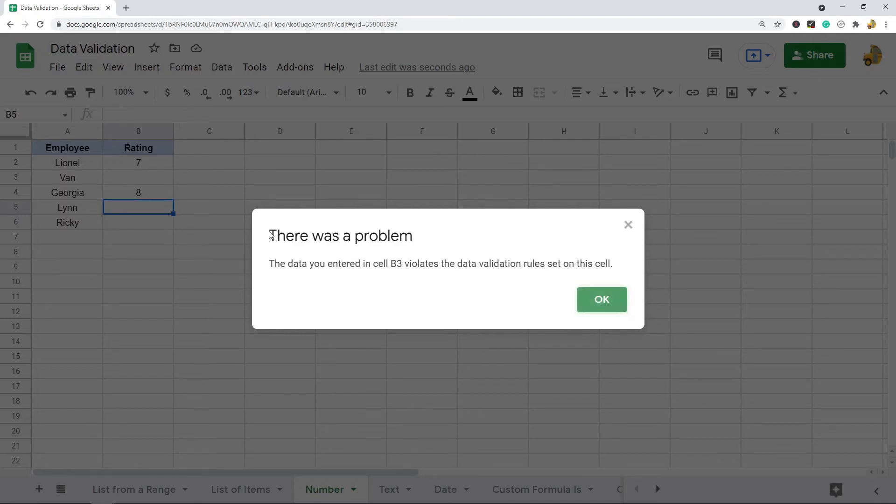
pyautogui.moveTo(269, 235); pyautogui.dragTo(261, 224)
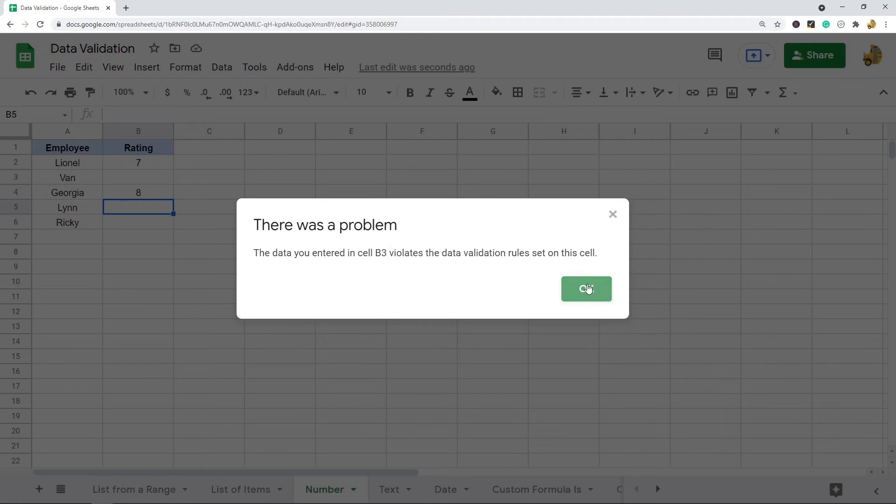
pyautogui.click(587, 289)
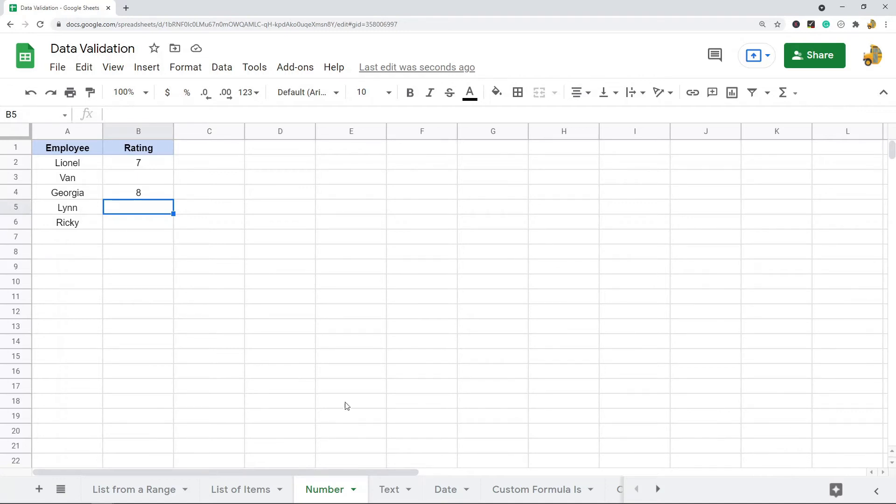
# On the Text sheet, examine the conditions of the Text validation criterion for cells A1:A6 and close the dialog without saving
pyautogui.click(380, 489)
pyautogui.moveTo(64, 146); pyautogui.dragTo(71, 224)
pyautogui.click(220, 68)
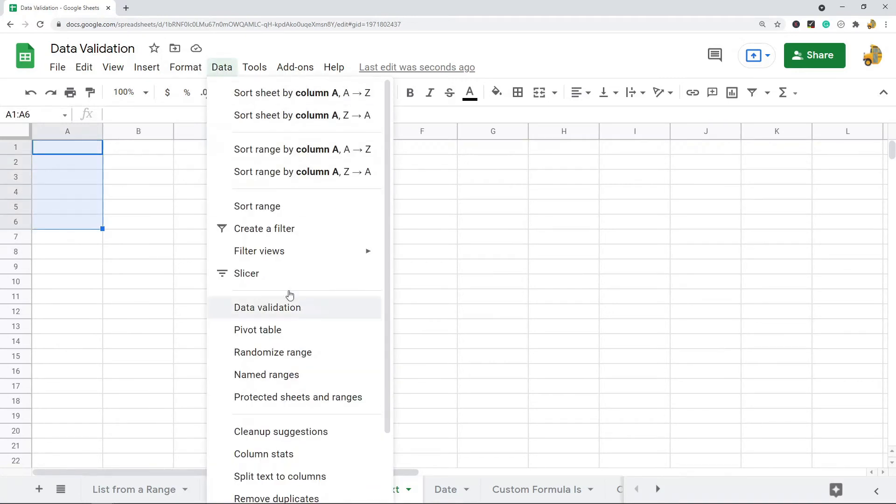
pyautogui.click(280, 307)
pyautogui.click(382, 226)
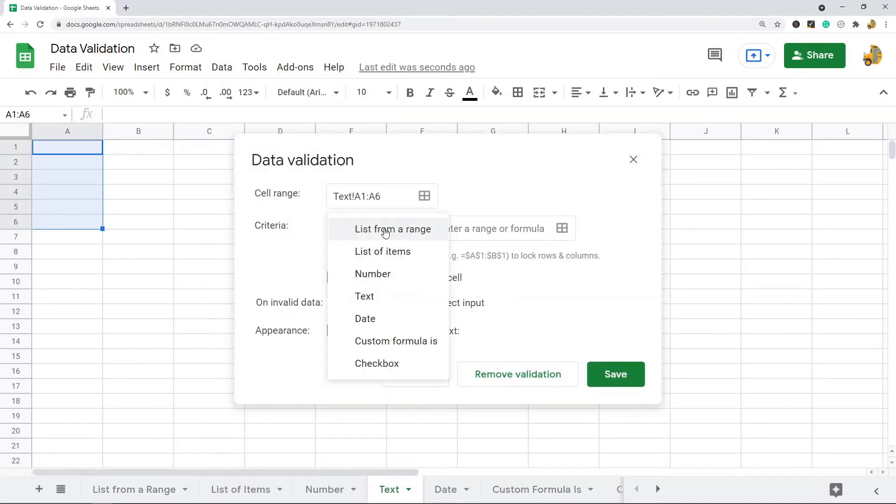
pyautogui.click(391, 297)
pyautogui.click(433, 232)
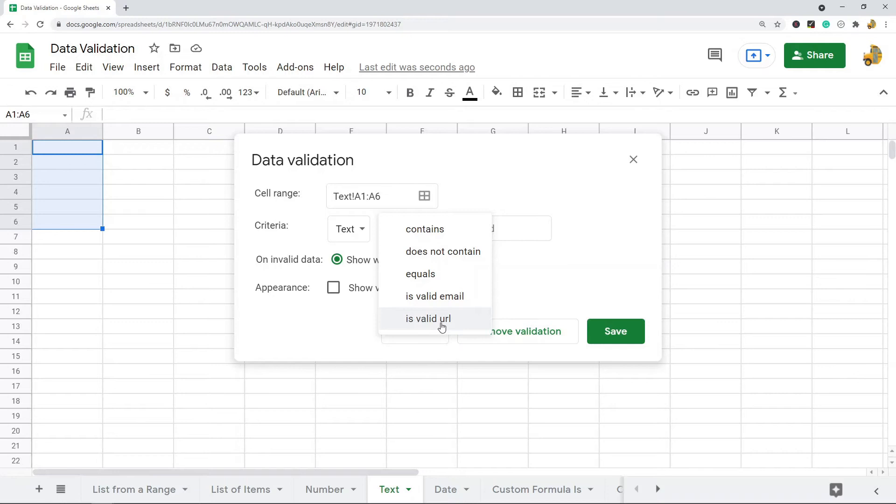
pyautogui.click(632, 159)
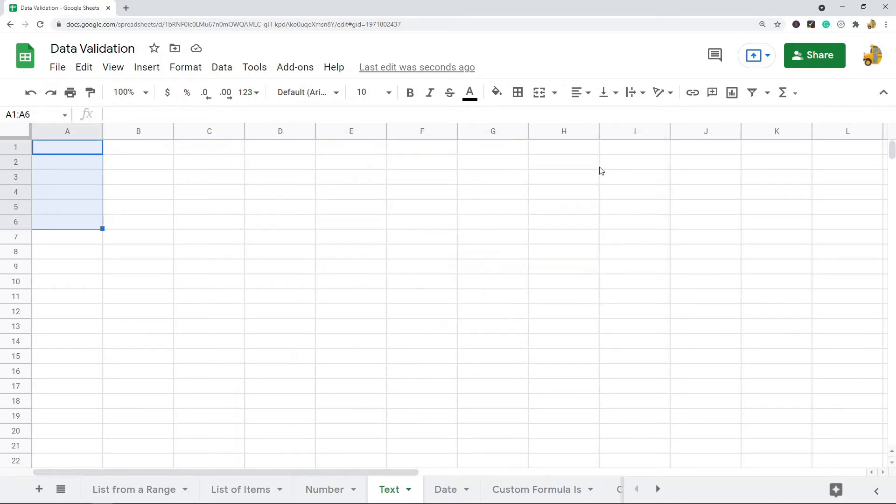
# On the Date sheet, examine the conditions of the Date validation criterion for cells A1:A4 and close the dialog without saving
pyautogui.click(446, 488)
pyautogui.moveTo(61, 148); pyautogui.dragTo(63, 194)
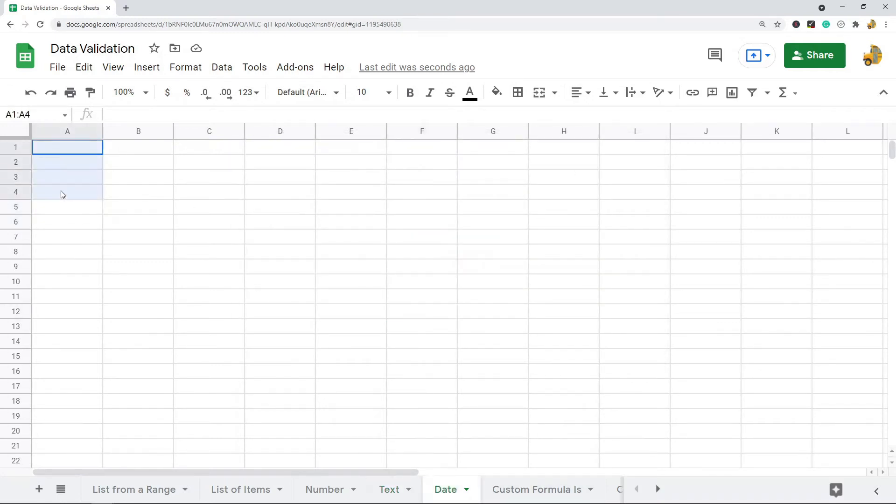
pyautogui.click(222, 66)
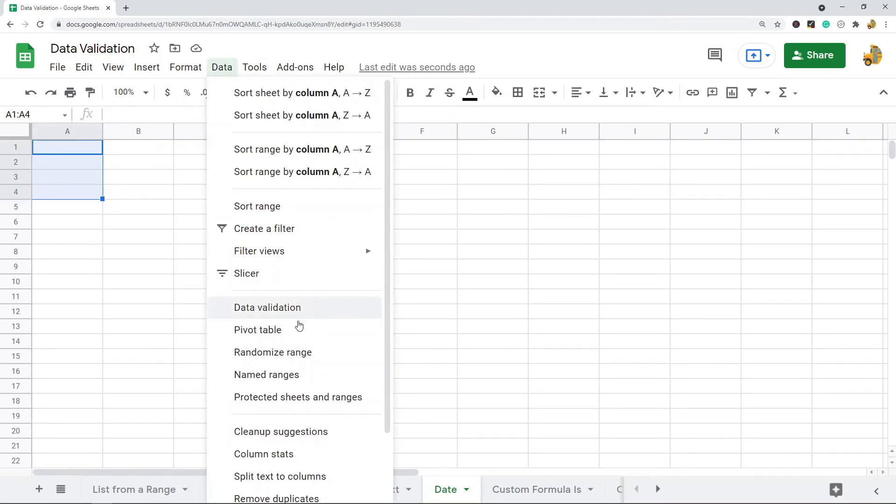
pyautogui.click(285, 308)
pyautogui.click(404, 231)
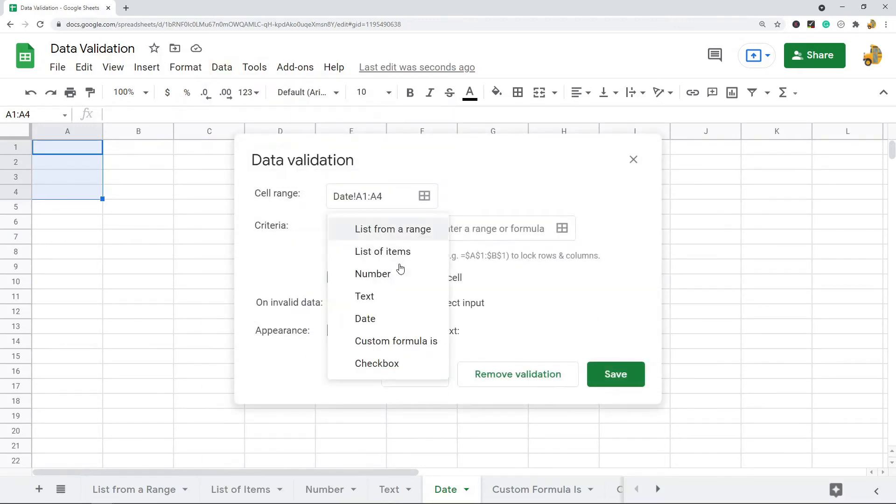
pyautogui.click(390, 324)
pyautogui.click(450, 230)
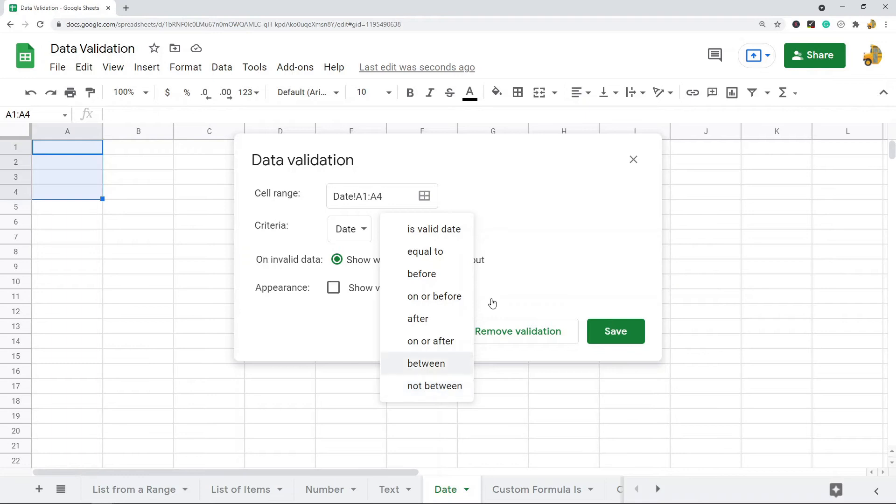
pyautogui.click(633, 160)
pyautogui.click(633, 160)
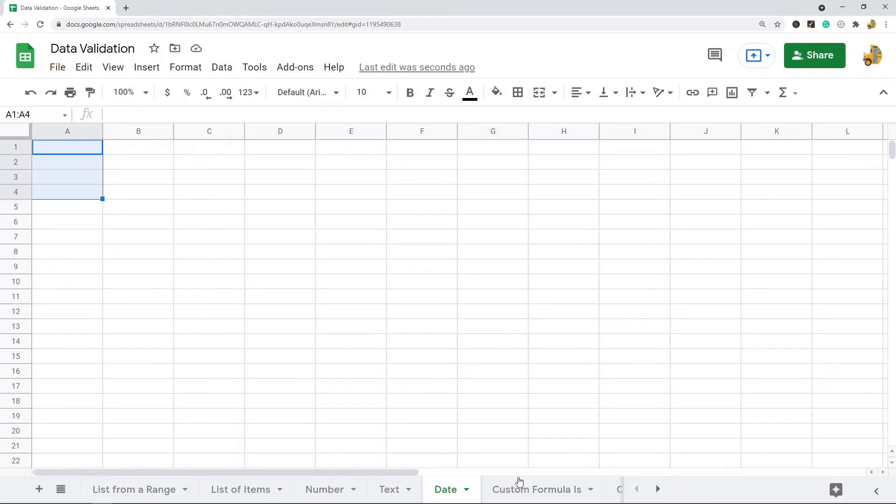
# On the Custom Formula Is sheet, delete the sample interview answers and times in cells A2:B5
pyautogui.click(524, 488)
pyautogui.click(352, 248)
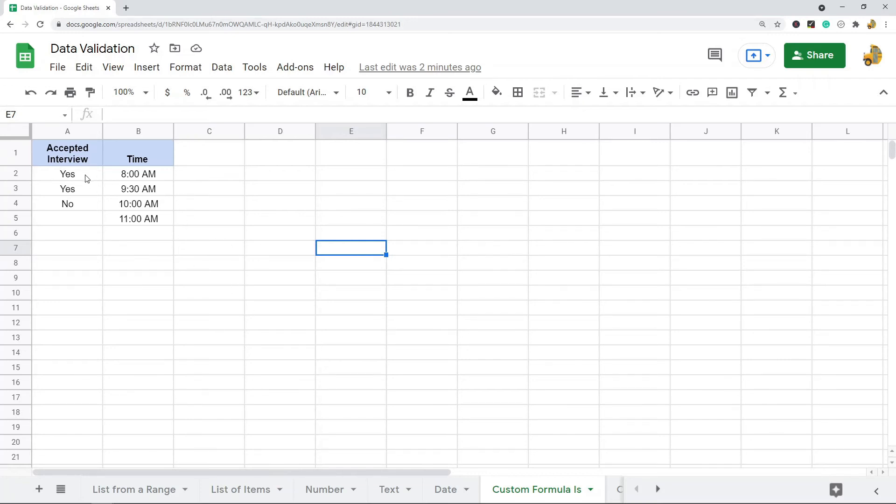
pyautogui.moveTo(141, 173); pyautogui.dragTo(141, 228)
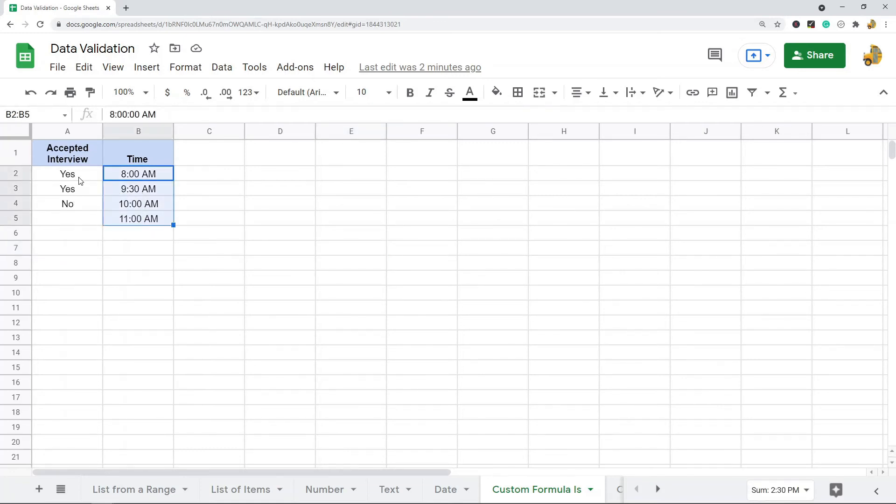
pyautogui.moveTo(79, 178); pyautogui.dragTo(77, 242)
pyautogui.click(369, 235)
pyautogui.moveTo(67, 175); pyautogui.dragTo(124, 223)
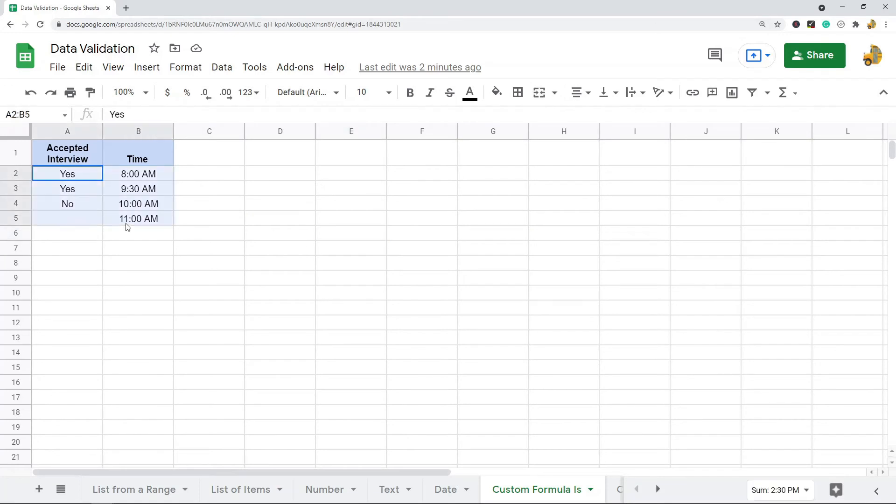
pyautogui.press('Delete')
pyautogui.click(323, 237)
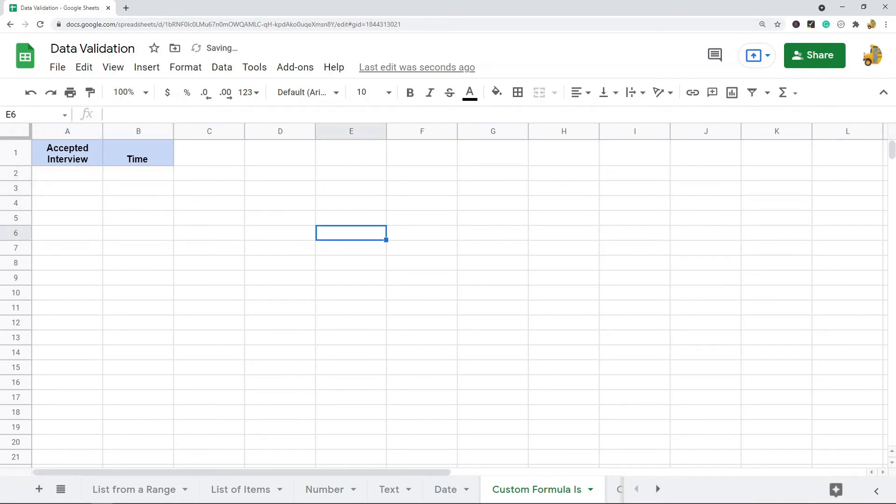
# Start a data validation rule for the time cells B2:B8 with the criterion Custom formula is
pyautogui.moveTo(148, 179); pyautogui.dragTo(152, 263)
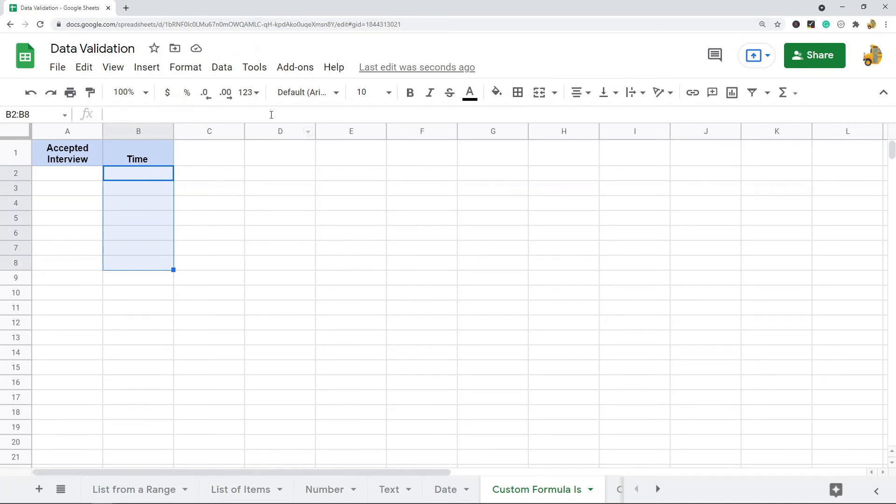
pyautogui.click(222, 68)
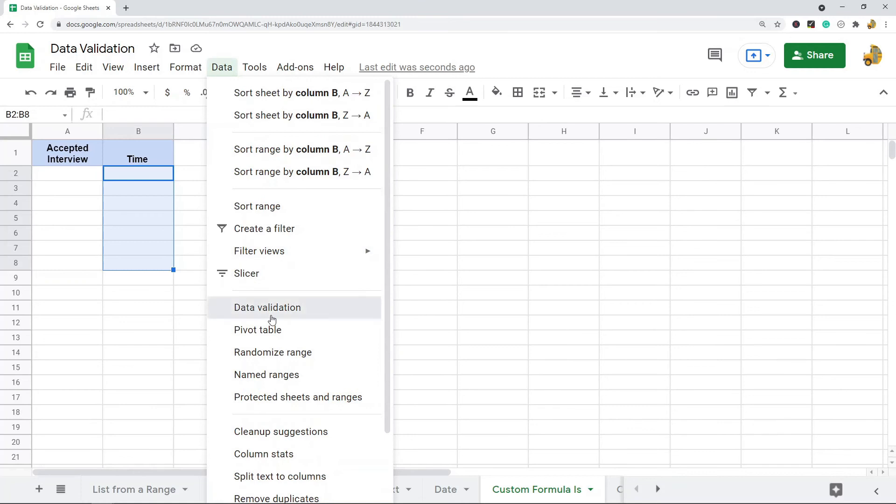
pyautogui.click(266, 306)
pyautogui.click(391, 237)
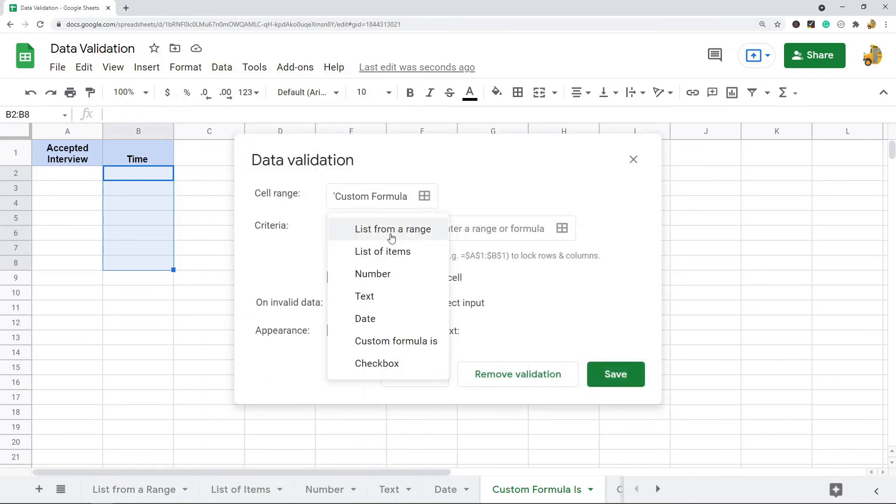
pyautogui.click(400, 341)
# Set the rule's custom formula to =A2="Yes" and save the rule
pyautogui.click(484, 229)
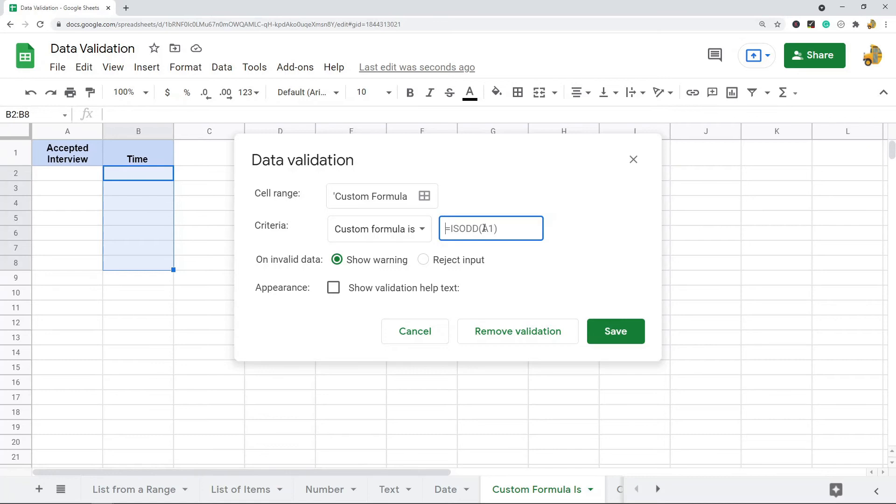
pyautogui.write('="A')
pyautogui.press('BackSpace')
pyautogui.press('BackSpace')
pyautogui.write('2')
pyautogui.press('BackSpace')
pyautogui.write('A2')
pyautogui.write('="Yes')
pyautogui.click(615, 330)
# Enter Yes in A2 and the interview time 8:00AM in B2
pyautogui.click(77, 176)
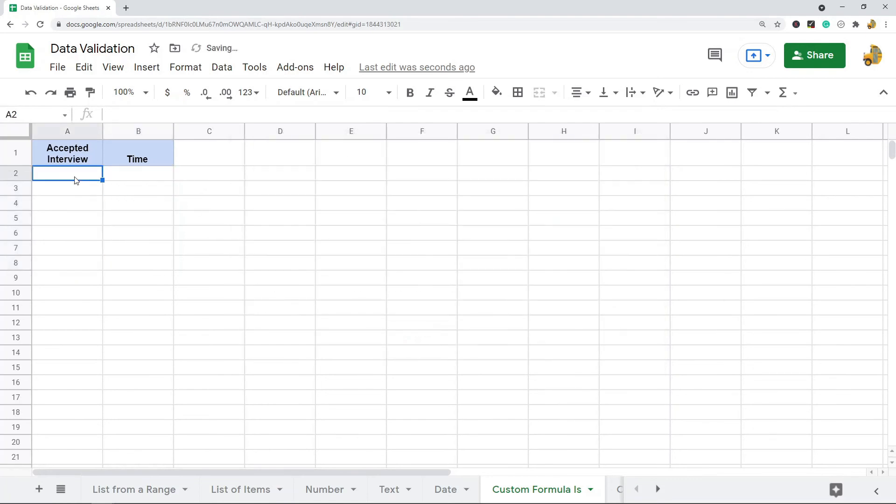
pyautogui.write('Yes')
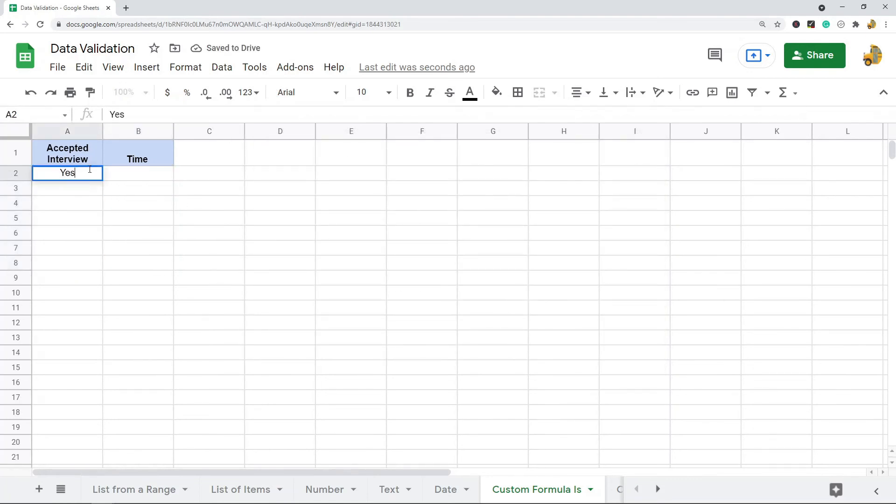
pyautogui.doubleClick(161, 175)
pyautogui.write('8:00AM')
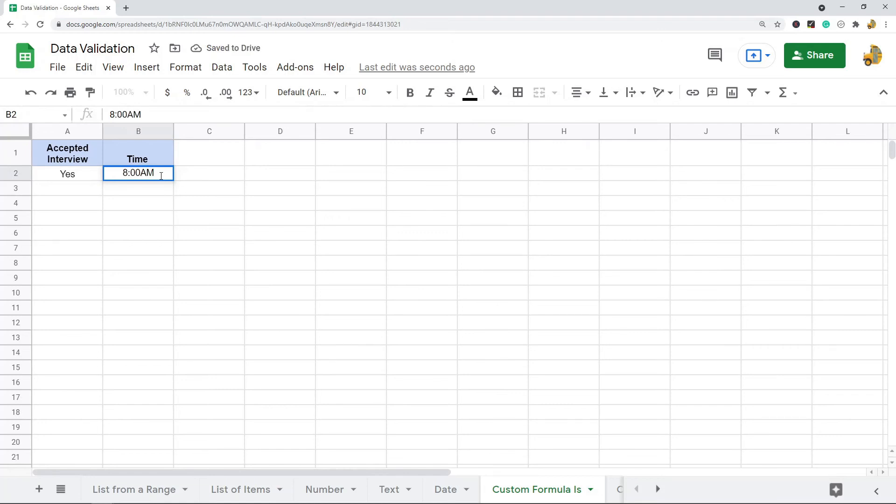
pyautogui.press('Return')
# Enter 9:00 AM in B3 with A3 left blank and inspect the cell's validation marker
pyautogui.doubleClick(144, 191)
pyautogui.write('9"')
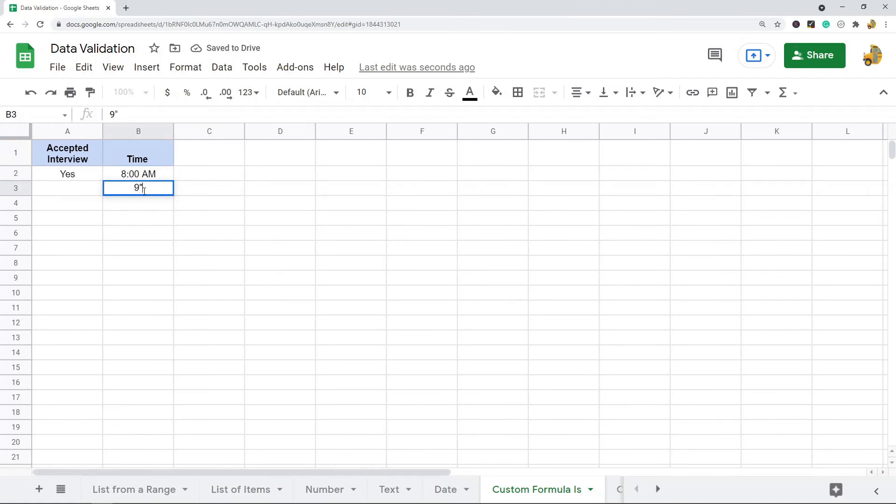
pyautogui.press('BackSpace')
pyautogui.write(':00 AM')
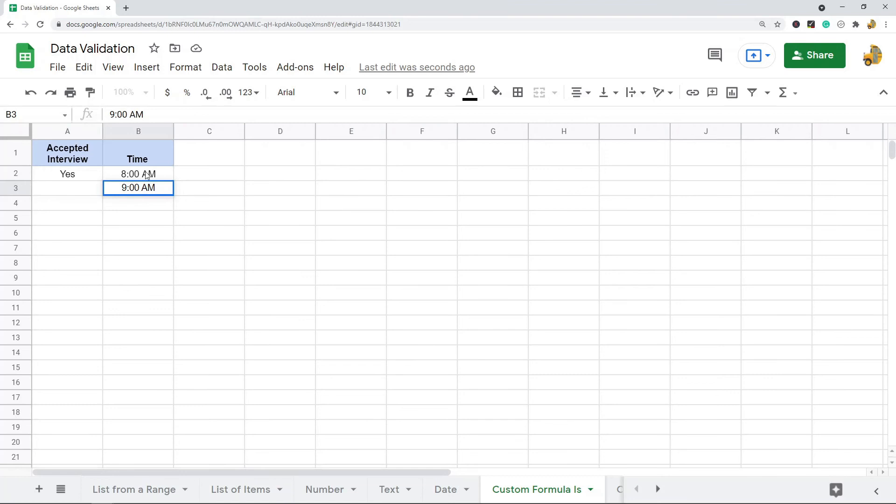
pyautogui.click(139, 236)
pyautogui.moveTo(167, 192)
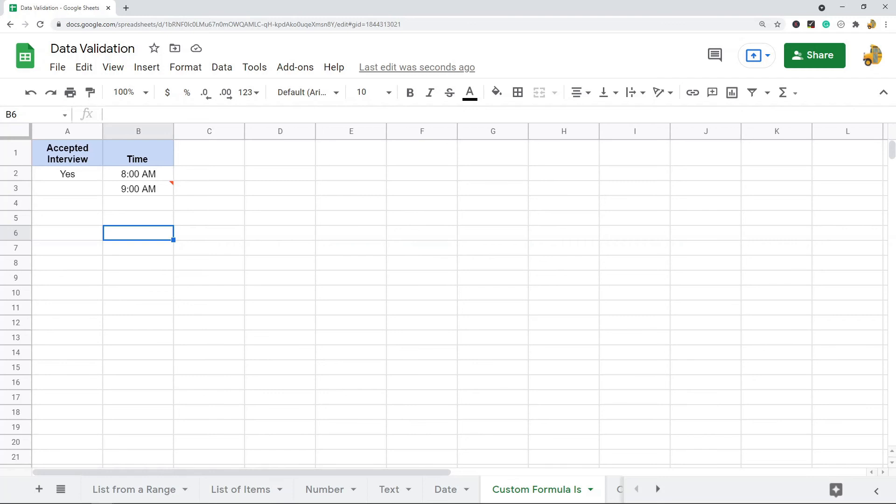
# On the Checkbox sheet, add a data validation rule with the Checkbox criterion to cells A2:A5 and save it
pyautogui.click(657, 488)
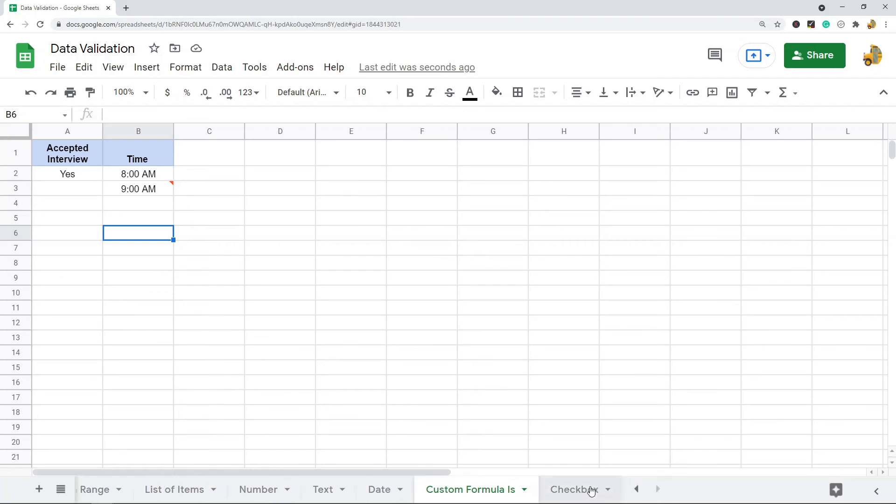
pyautogui.click(591, 491)
pyautogui.click(356, 268)
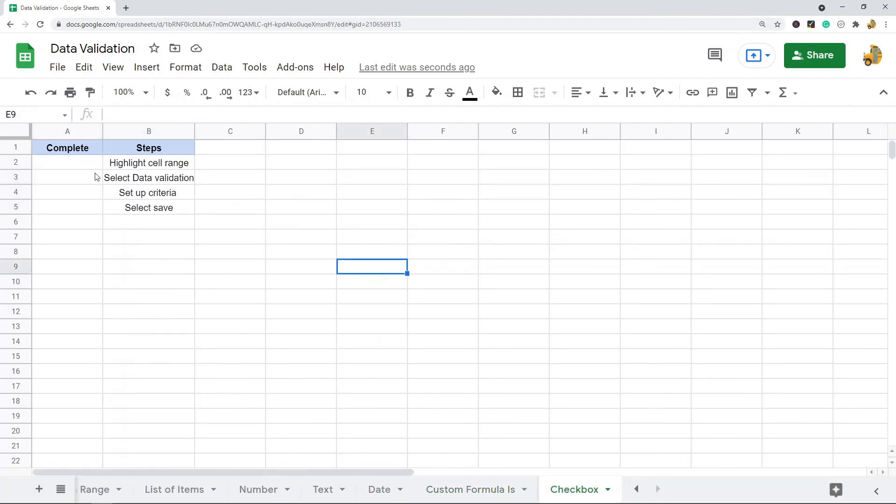
pyautogui.moveTo(82, 164); pyautogui.dragTo(86, 211)
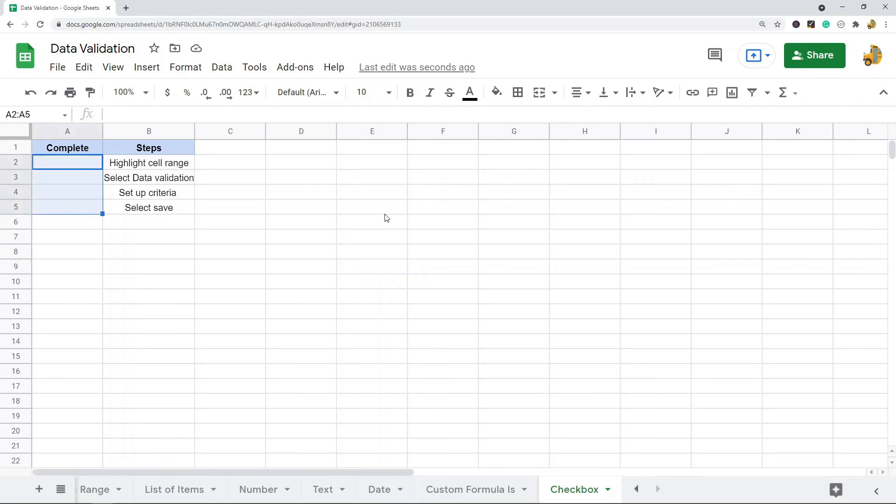
pyautogui.click(222, 68)
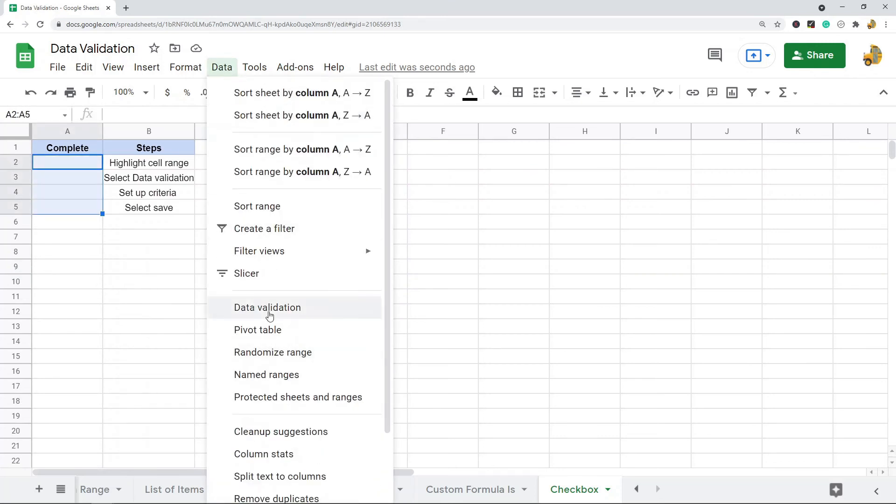
pyautogui.click(269, 315)
pyautogui.click(406, 233)
pyautogui.click(388, 366)
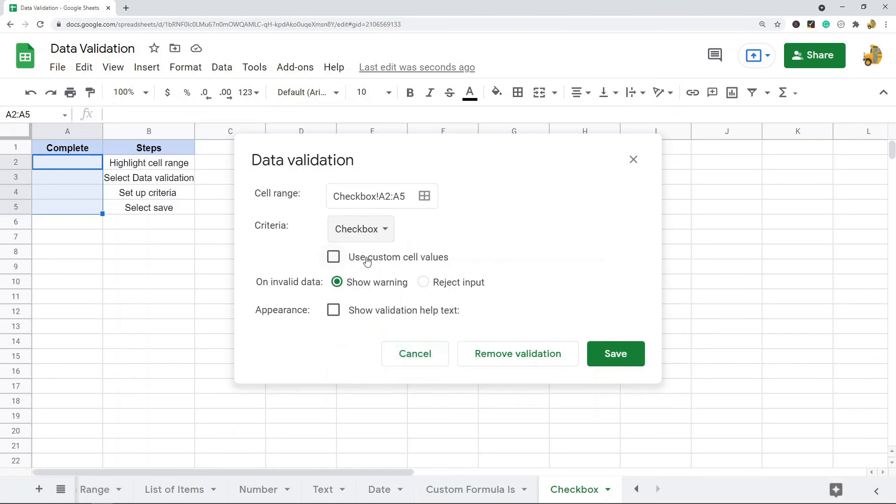
pyautogui.click(627, 353)
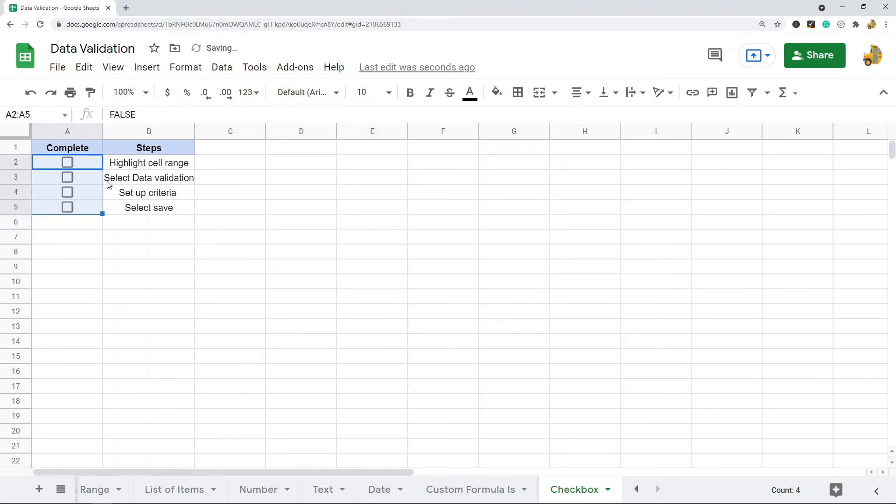
pyautogui.click(368, 243)
# Tick the checkboxes in A2, A3 and A4, leaving the one for Select save unticked
pyautogui.click(68, 164)
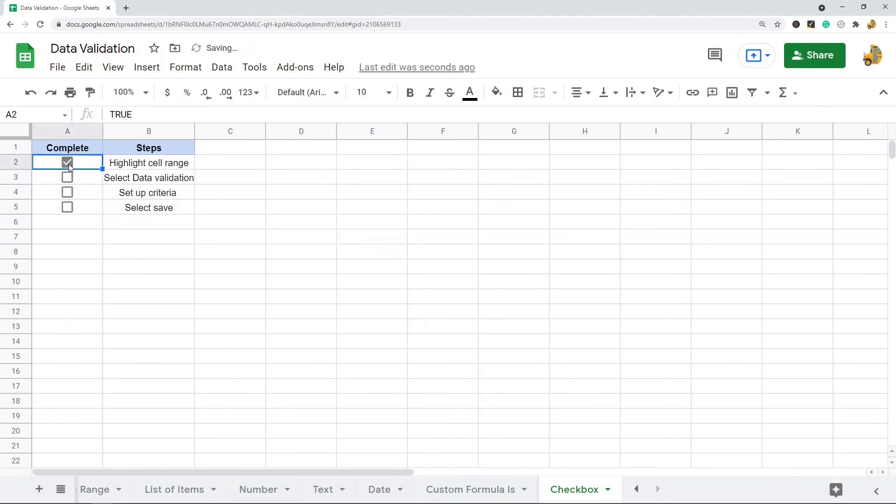
pyautogui.click(68, 177)
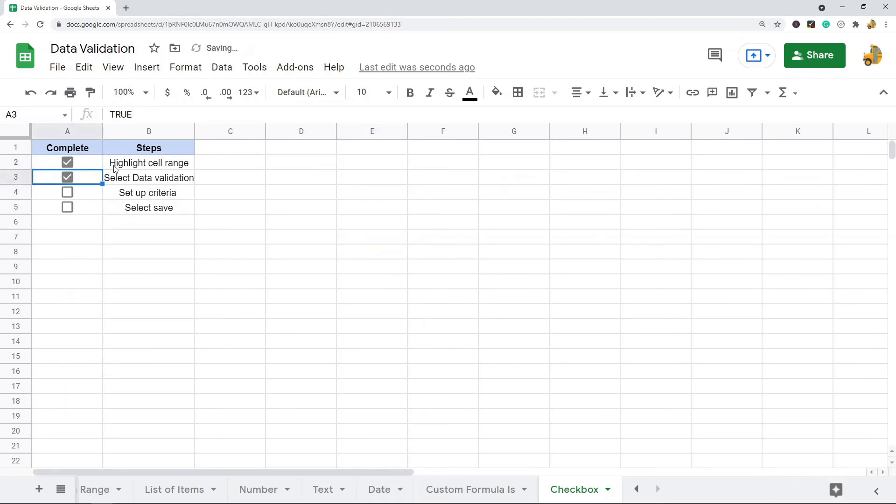
pyautogui.click(68, 193)
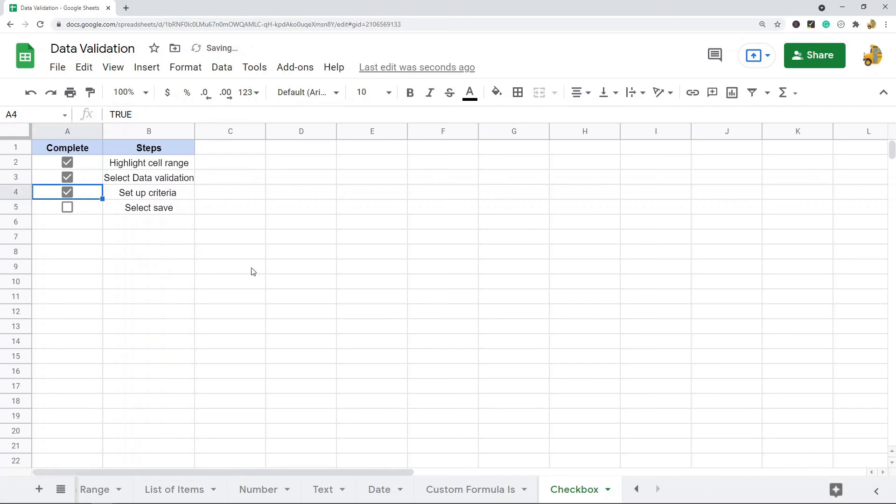
# Inspect the underlying cell values of the ticked and unticked checkboxes in the Complete column
pyautogui.click(95, 166)
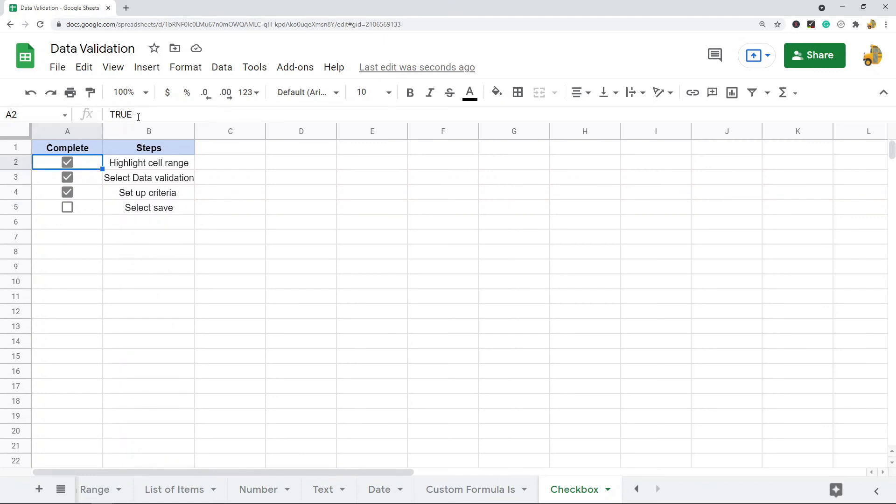
pyautogui.doubleClick(140, 116)
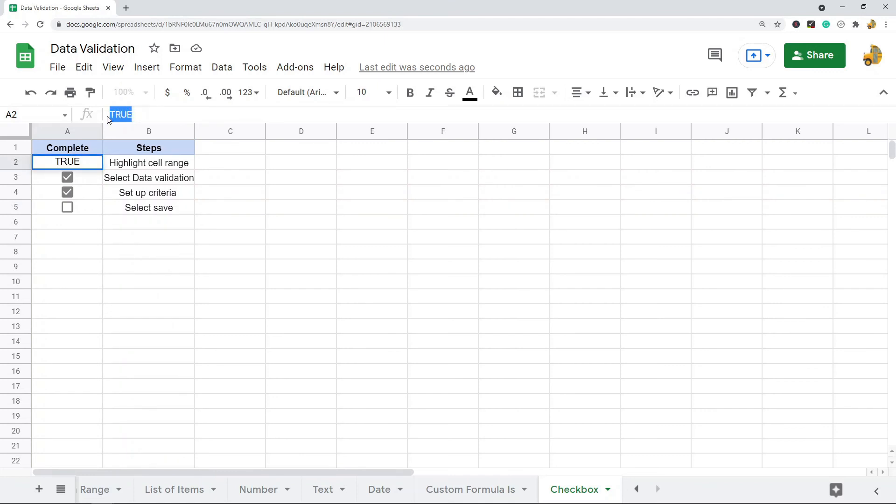
pyautogui.click(95, 210)
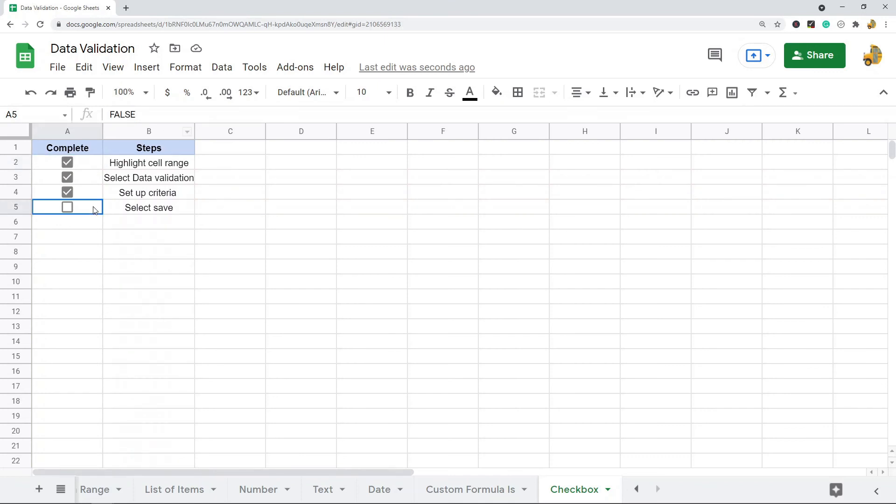
pyautogui.doubleClick(140, 115)
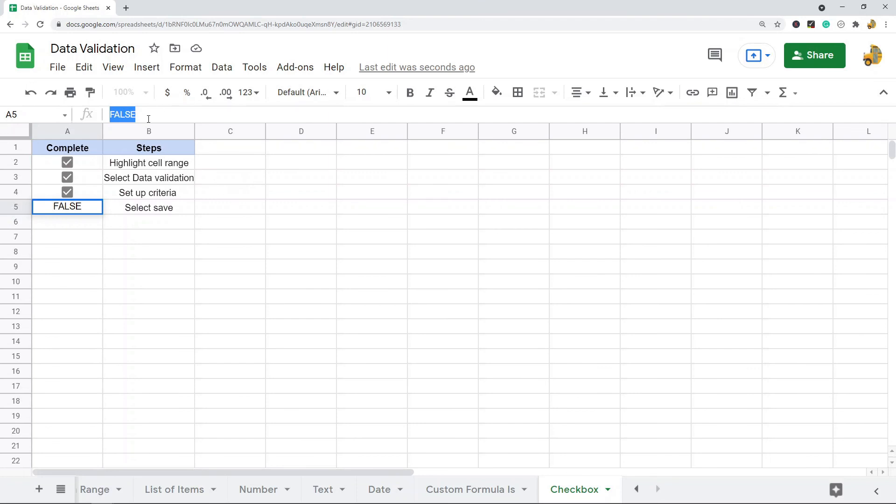
pyautogui.click(88, 195)
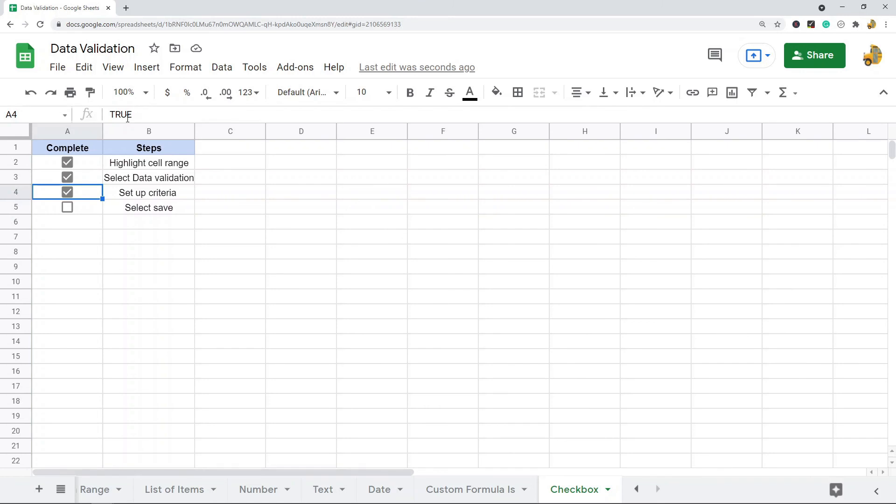
pyautogui.click(87, 209)
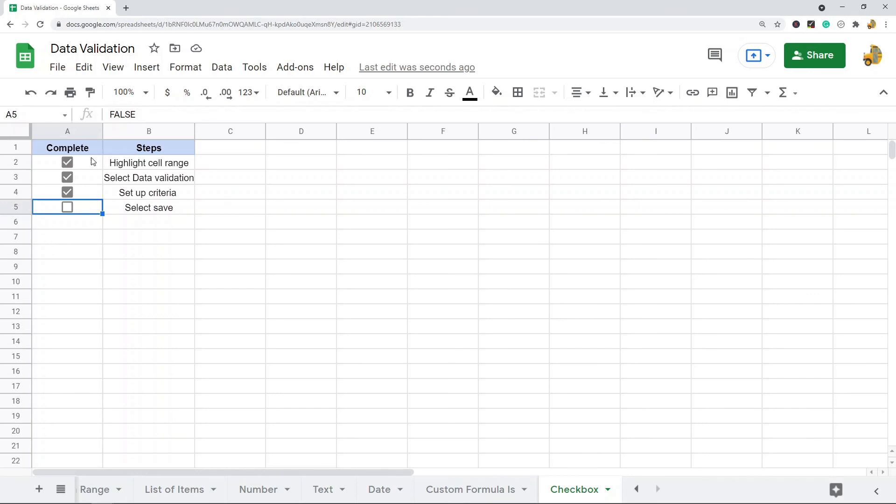
pyautogui.click(86, 189)
pyautogui.click(83, 208)
pyautogui.moveTo(153, 209); pyautogui.dragTo(149, 148)
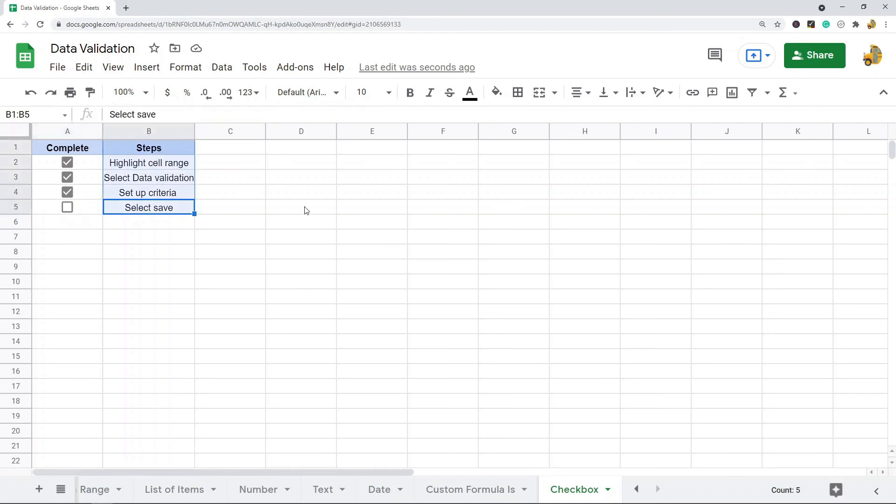
pyautogui.click(82, 168)
# Try strikethrough formatting on the Highlight cell range text in B2 and remove it again
pyautogui.click(150, 167)
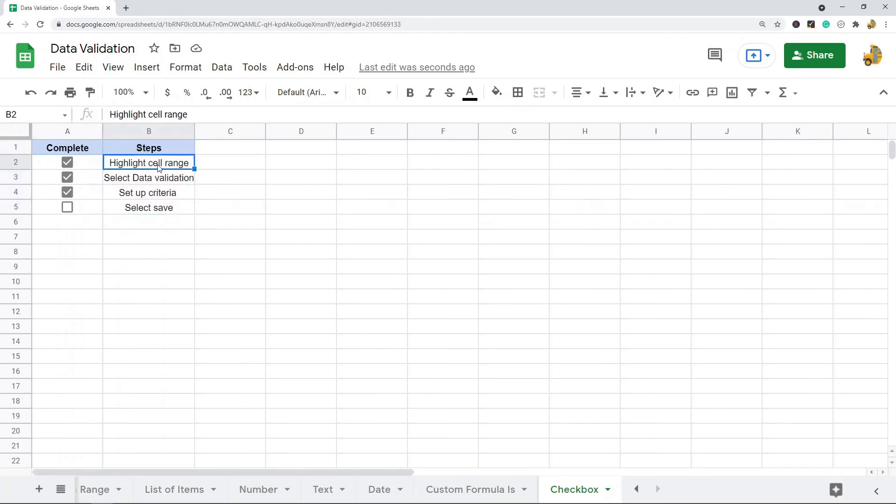
pyautogui.click(451, 95)
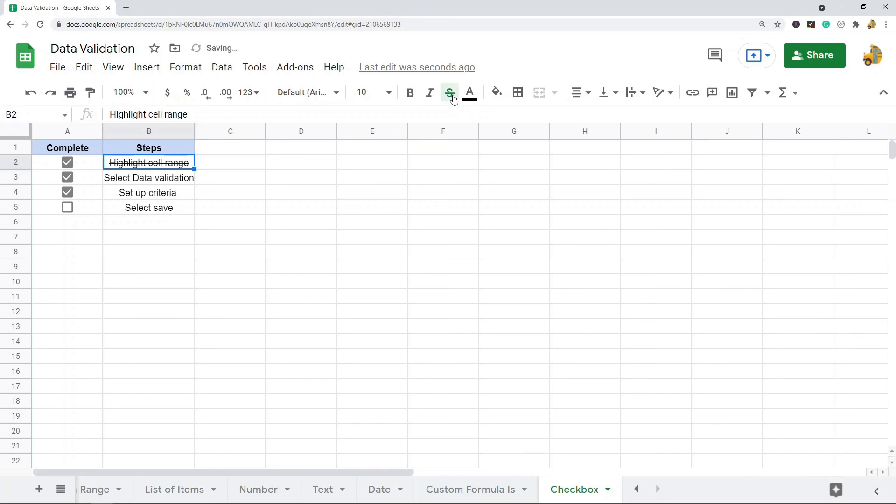
pyautogui.click(451, 95)
pyautogui.click(450, 248)
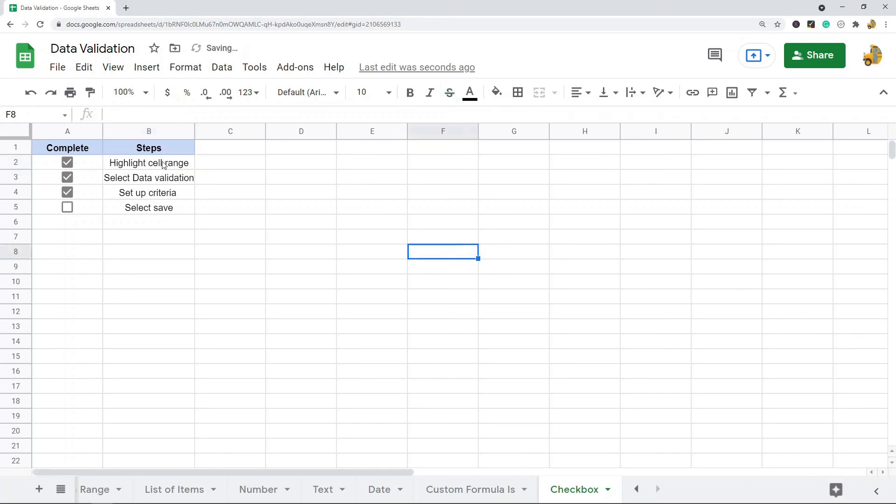
pyautogui.click(86, 168)
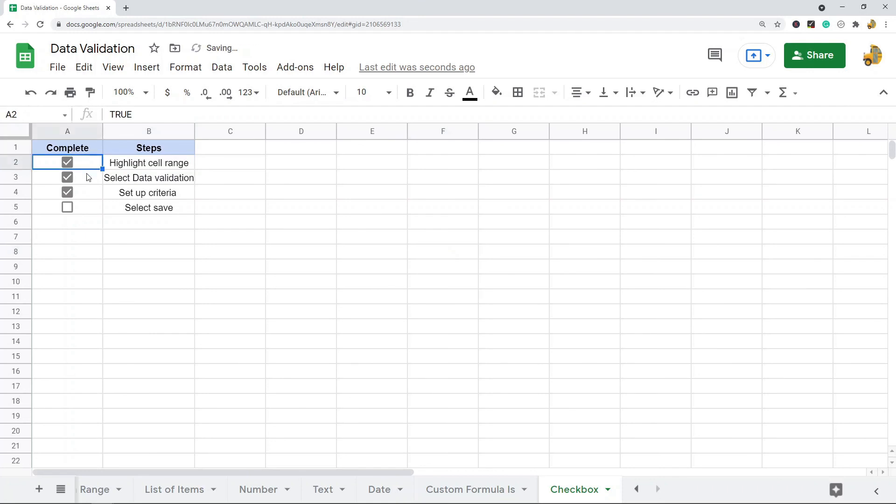
pyautogui.click(88, 206)
pyautogui.click(87, 195)
pyautogui.click(87, 208)
# Examine the custom Checked and Unchecked cell value options in the validation rule for A2:A5, and close it without saving
pyautogui.click(92, 166)
pyautogui.keyDown('shift'); pyautogui.click(92, 204); pyautogui.keyUp('shift')
pyautogui.click(222, 67)
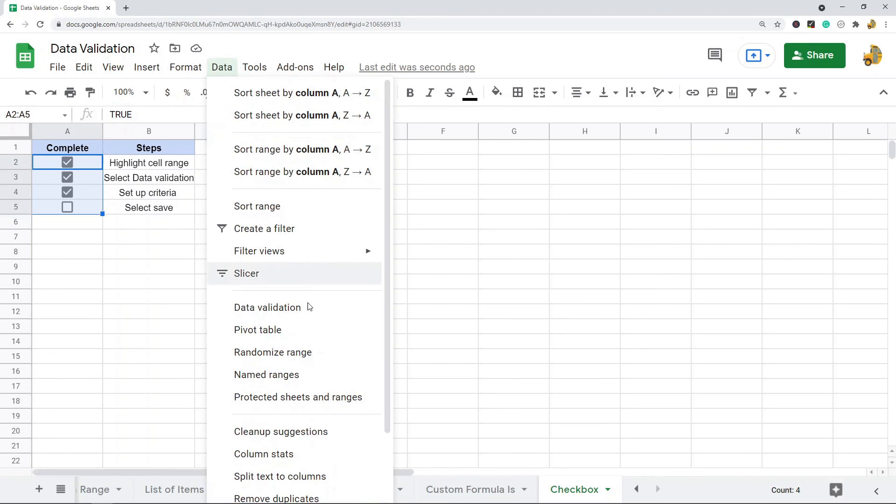
pyautogui.click(306, 311)
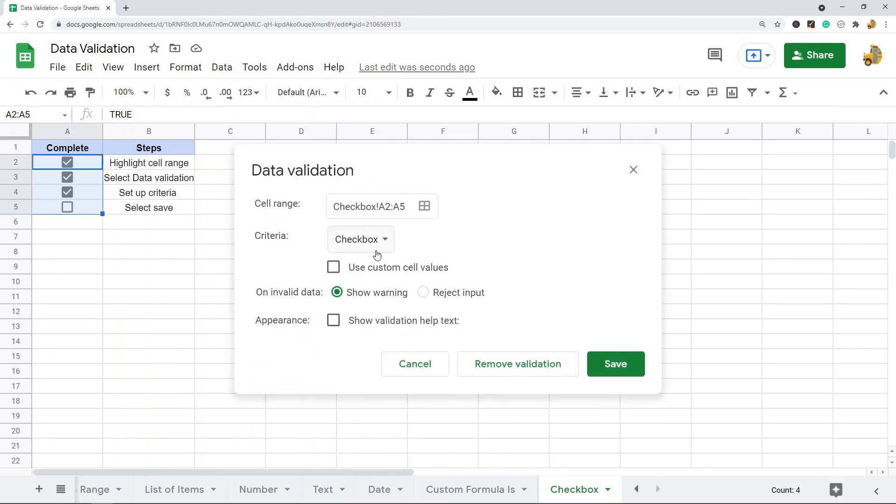
pyautogui.click(382, 272)
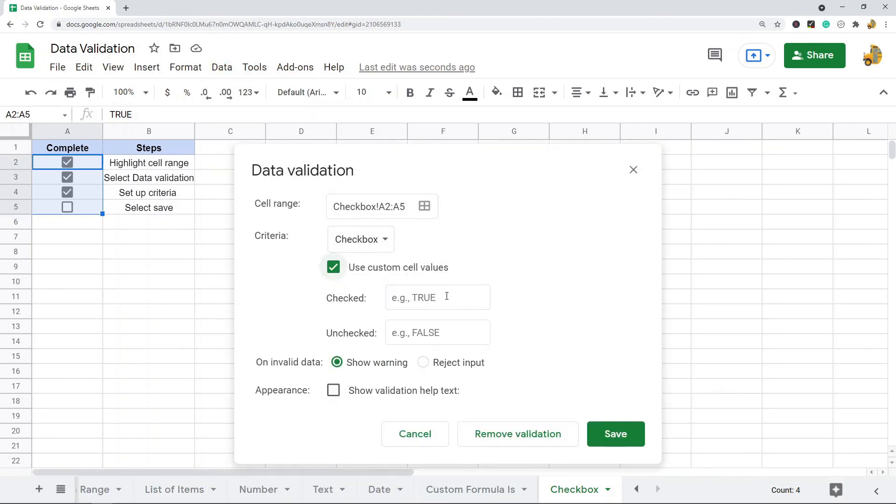
pyautogui.click(446, 297)
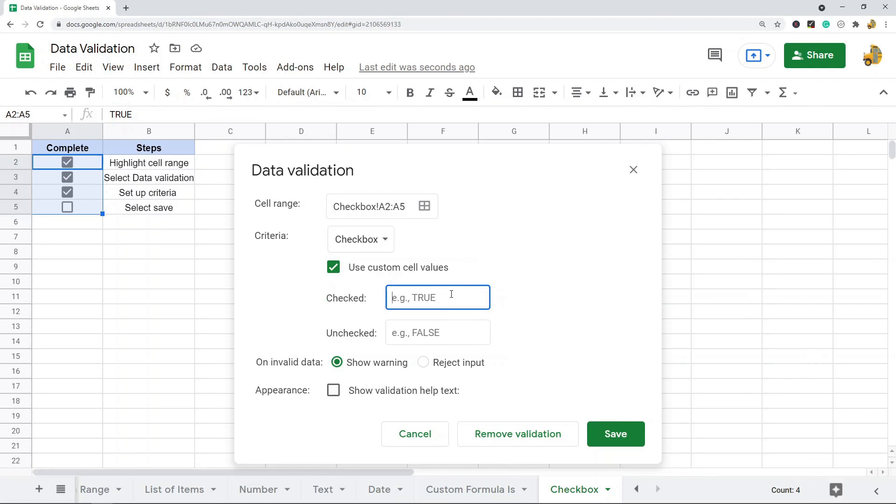
pyautogui.click(443, 335)
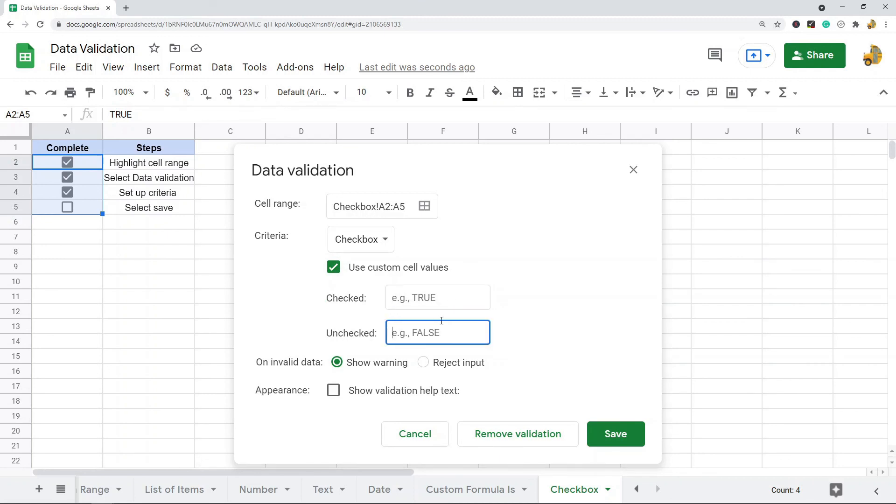
pyautogui.click(636, 174)
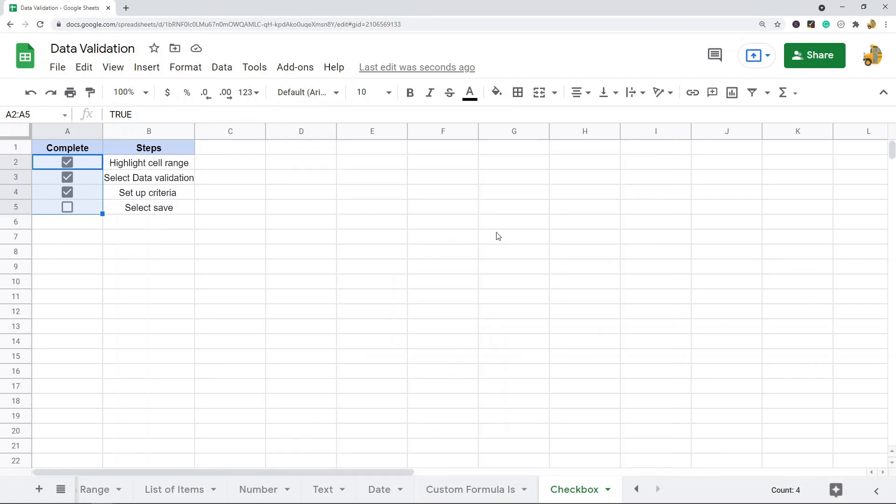